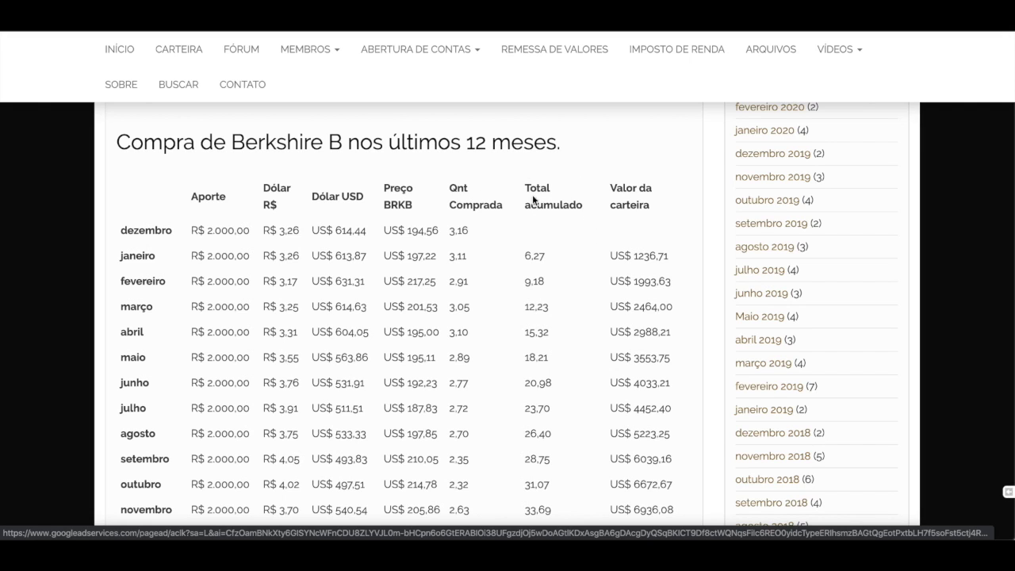
# Step: Review the article's 12-month Berkshire B and AT&T purchase simulations and the section "Vale a pena esperar o dólar baixar?"
pyautogui.scroll(-4, 566, 332)
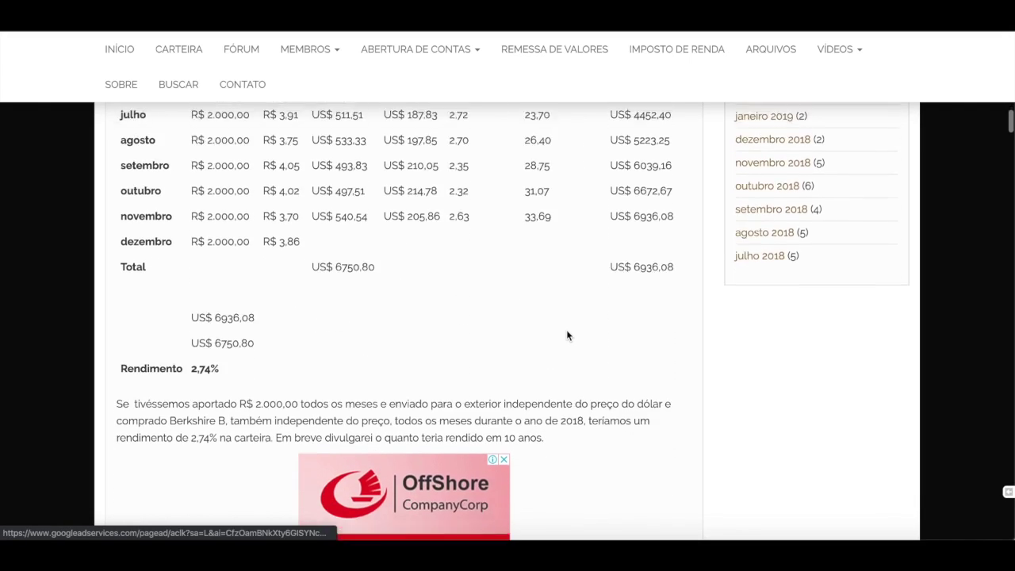
pyautogui.scroll(-13, 567, 333)
pyautogui.scroll(-6, 567, 333)
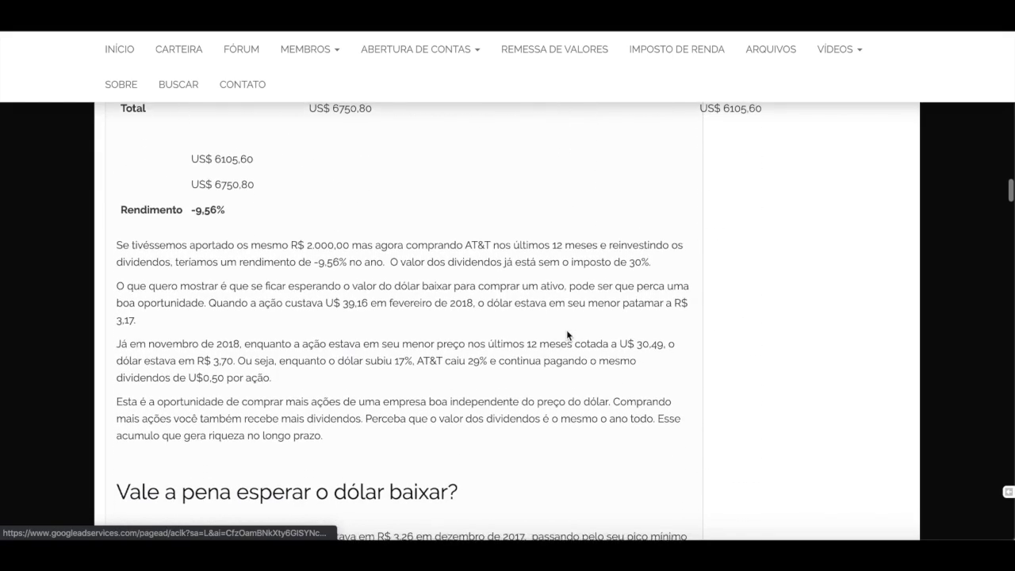
pyautogui.scroll(-4, 567, 335)
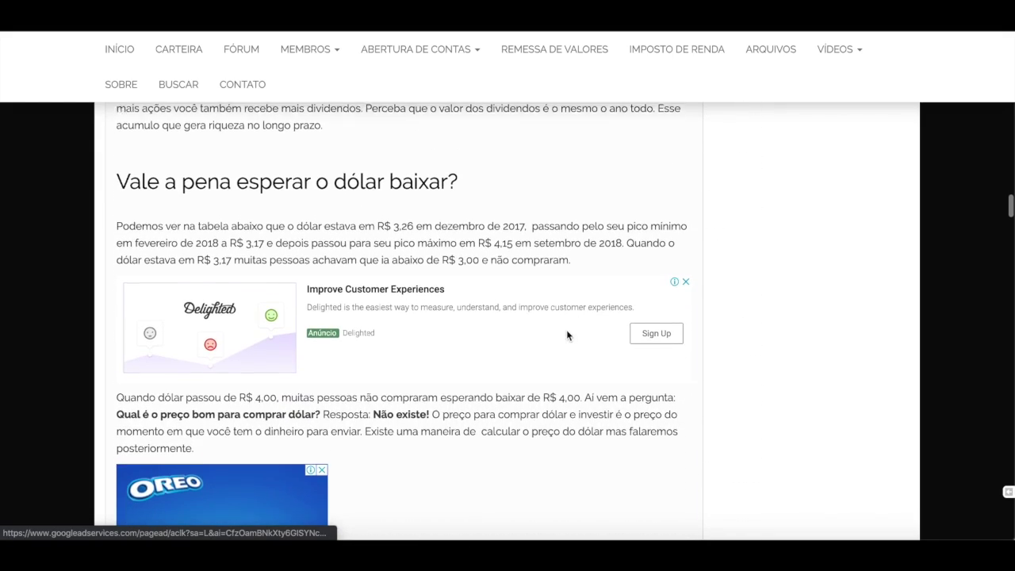
pyautogui.scroll(-5, 567, 335)
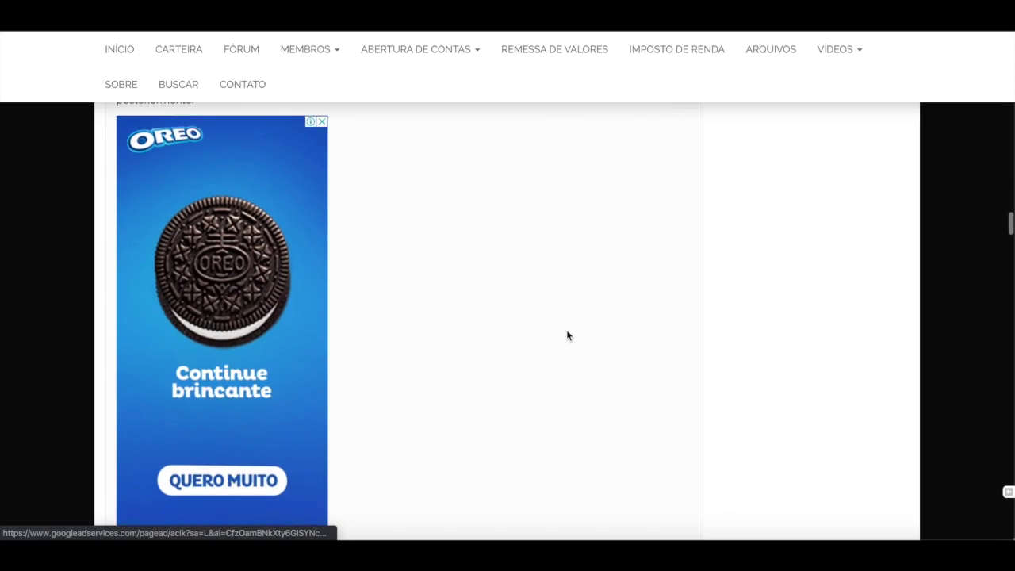
# Step: Examine the "Média do dólar em 10 anos" table from 2008 through its average dollar price row in 2018
pyautogui.scroll(-6, 566, 335)
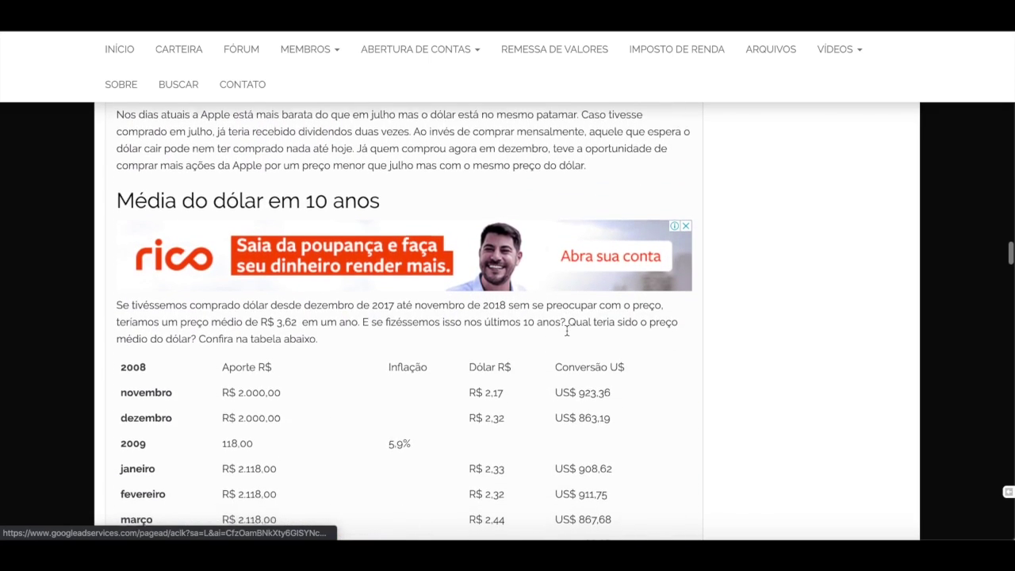
pyautogui.scroll(-1, 567, 332)
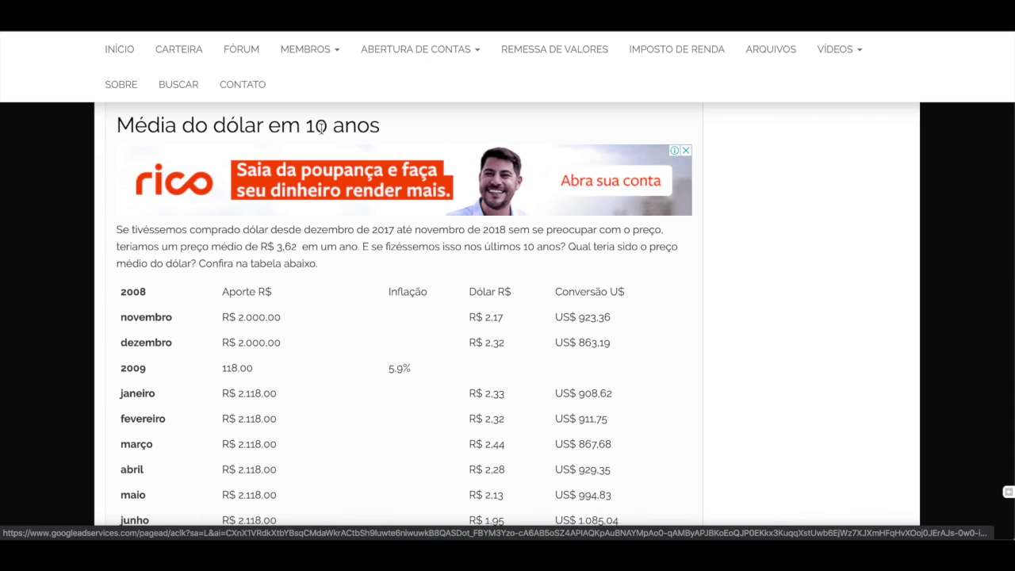
pyautogui.scroll(-2, 454, 388)
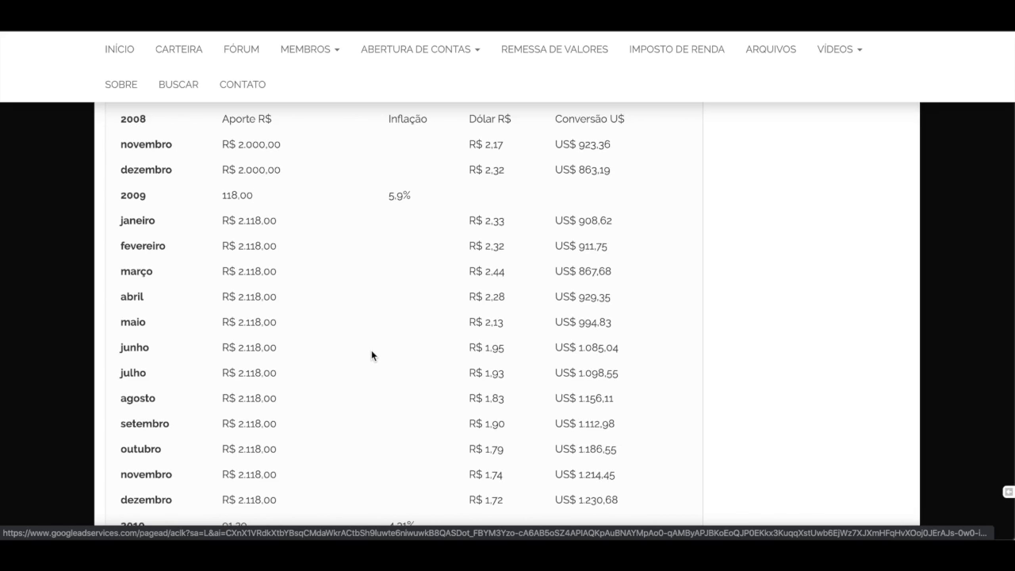
pyautogui.scroll(-20, 371, 350)
pyautogui.scroll(-20, 372, 350)
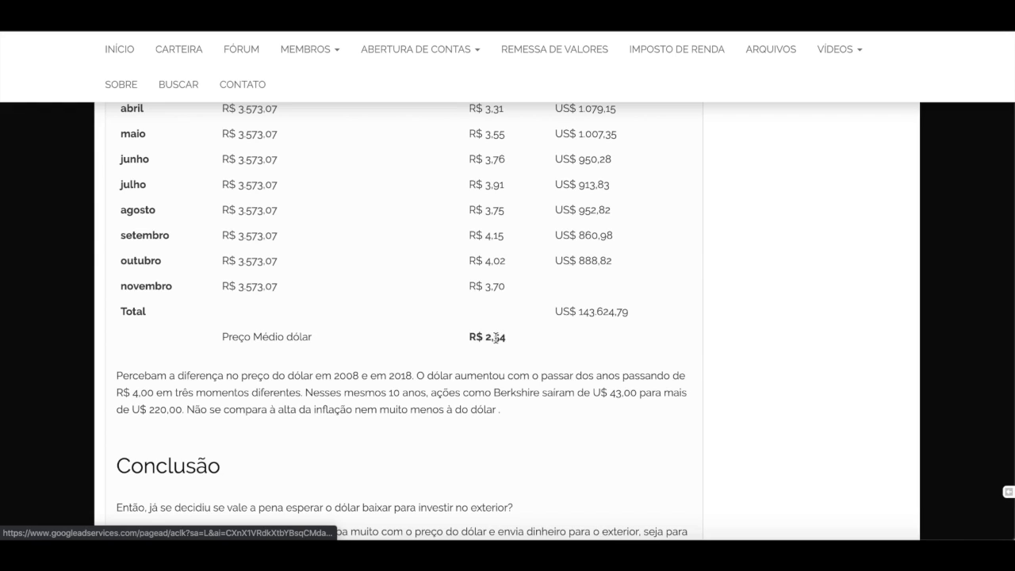
pyautogui.scroll(3, 496, 338)
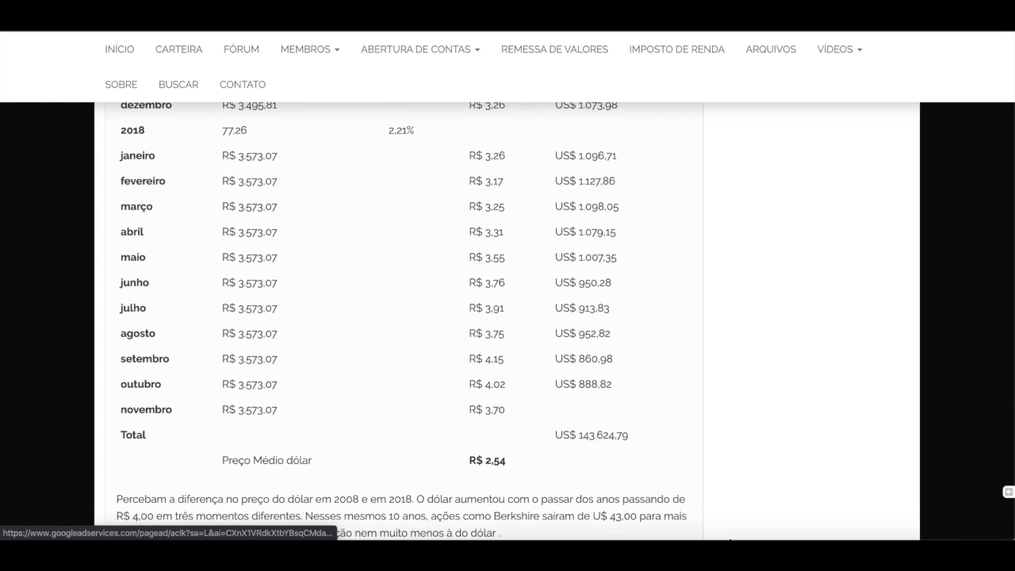
# Step: Switch to the Numbers spreadsheet and inspect October 2009's contribution, dollar rate and conversion formula in the 2009-2019 table
pyautogui.click(755, 533)
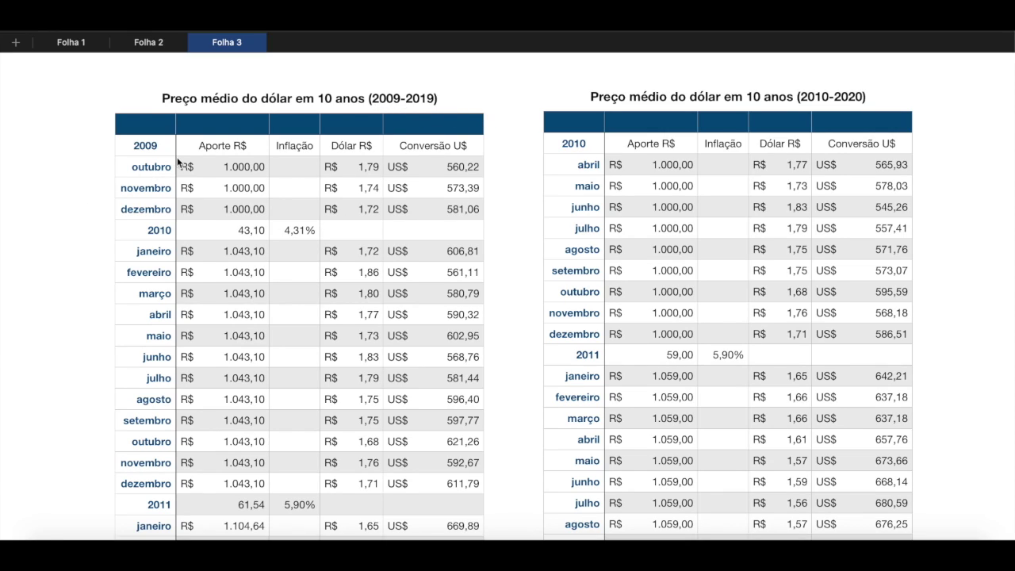
pyautogui.scroll(2, 231, 175)
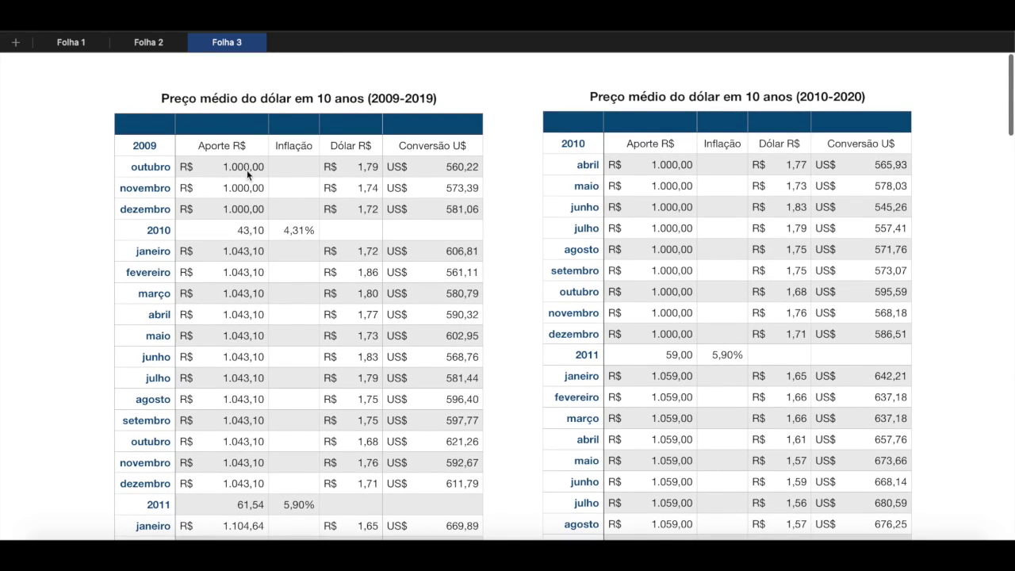
pyautogui.click(247, 170)
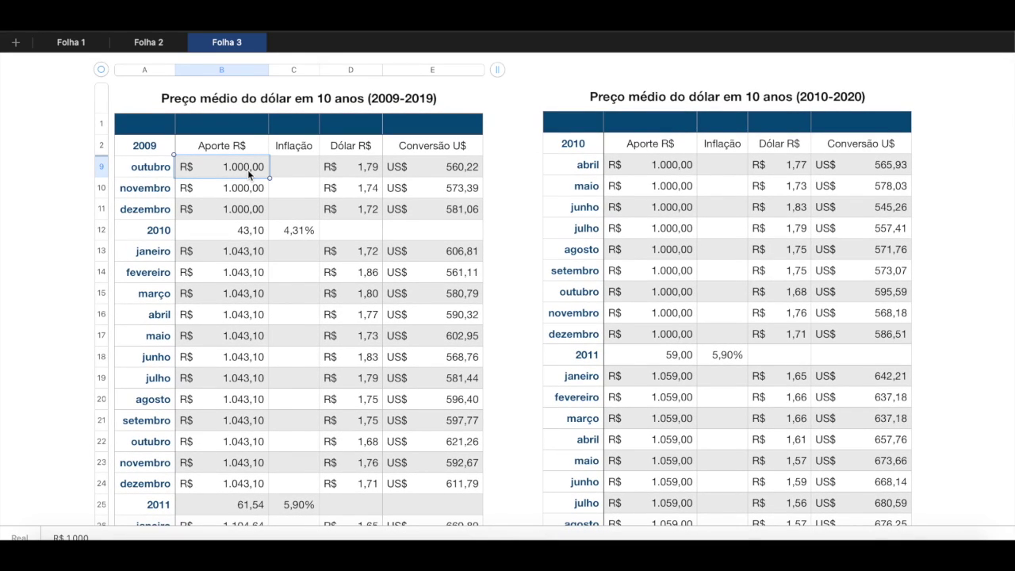
pyautogui.click(372, 171)
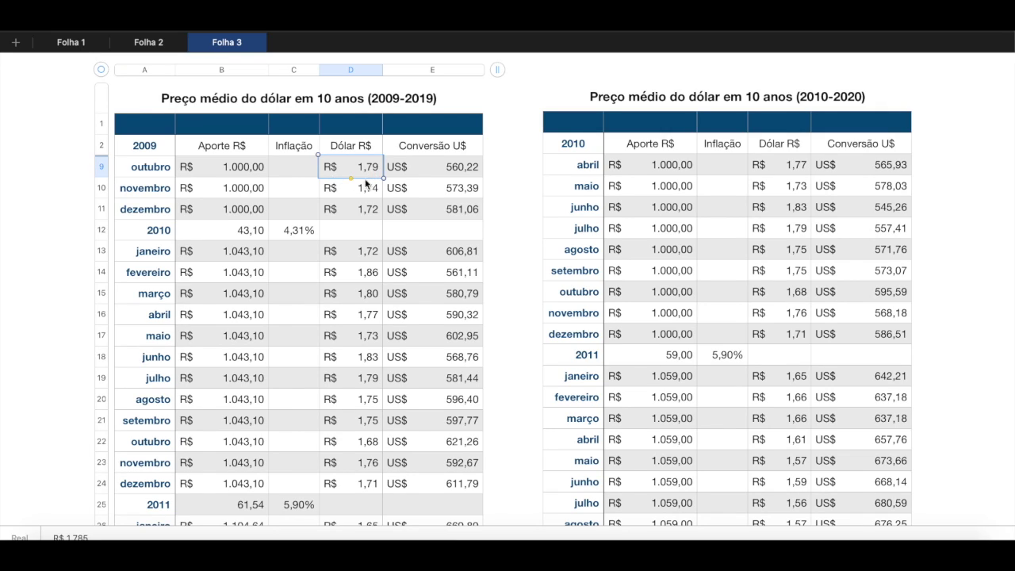
pyautogui.click(236, 168)
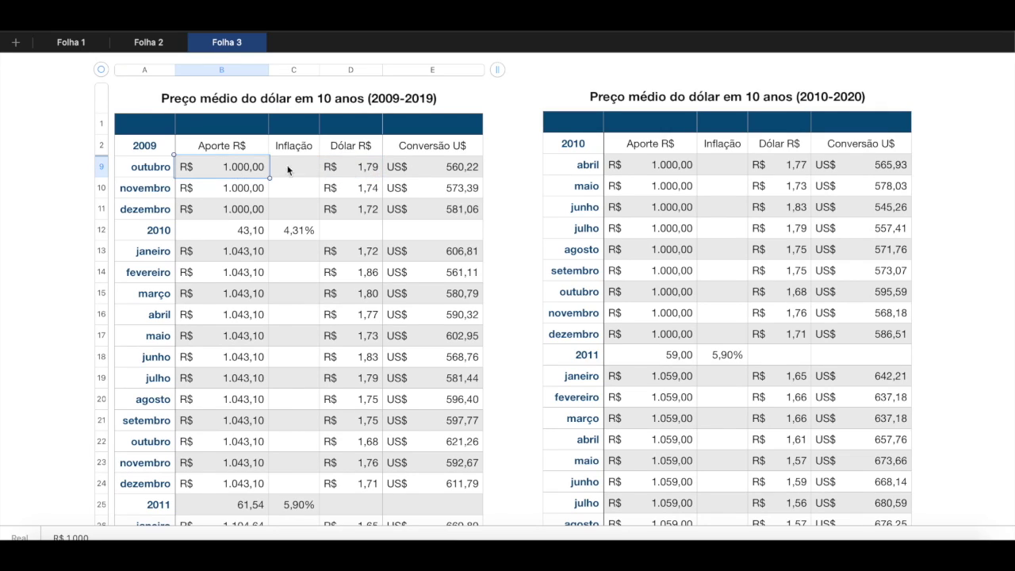
pyautogui.click(365, 169)
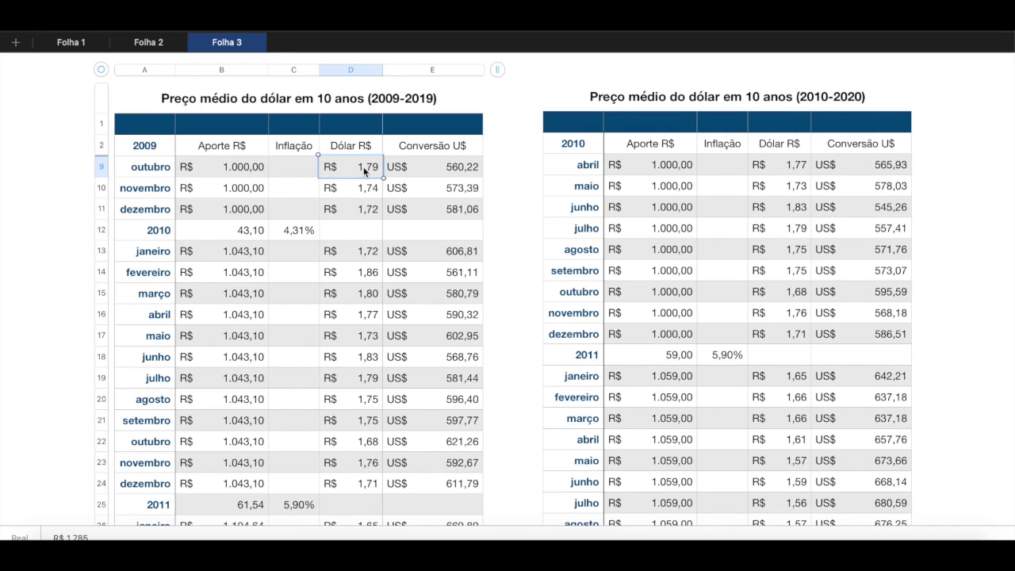
pyautogui.click(449, 173)
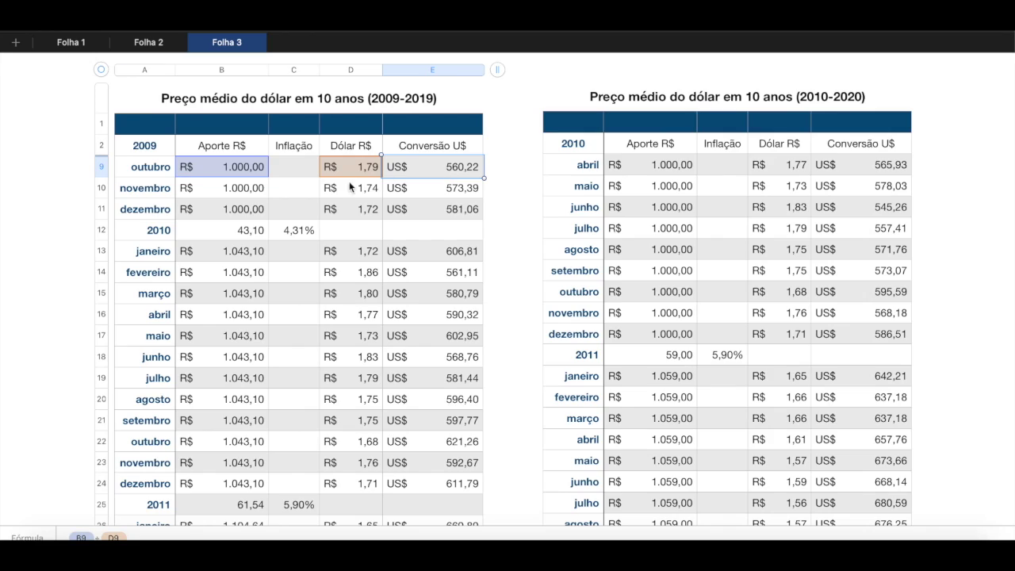
# Step: Inspect the formulas behind the 2010 inflation adjustment and the January 2010 contribution in the 2009-2019 table
pyautogui.click(224, 230)
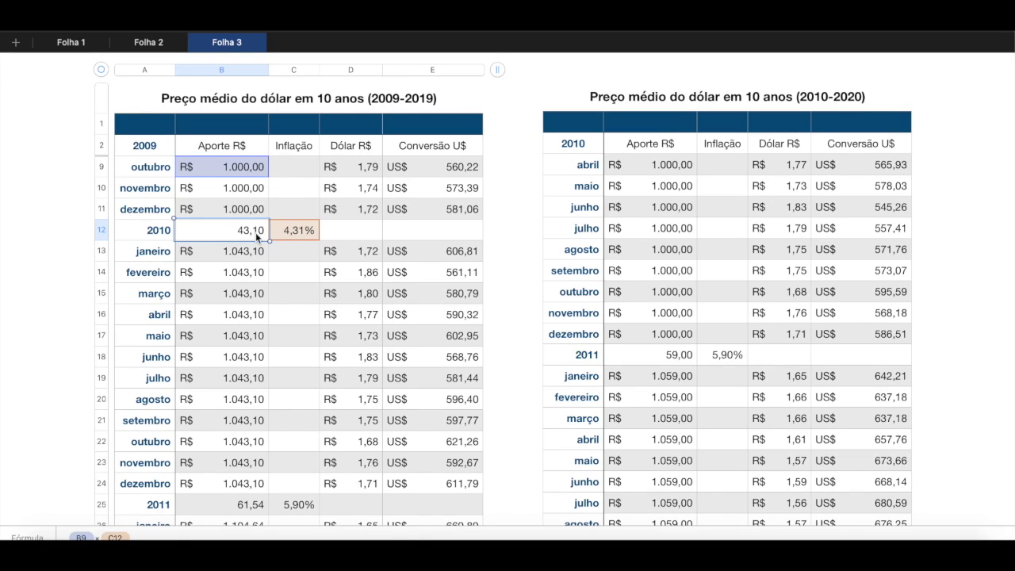
pyautogui.click(212, 251)
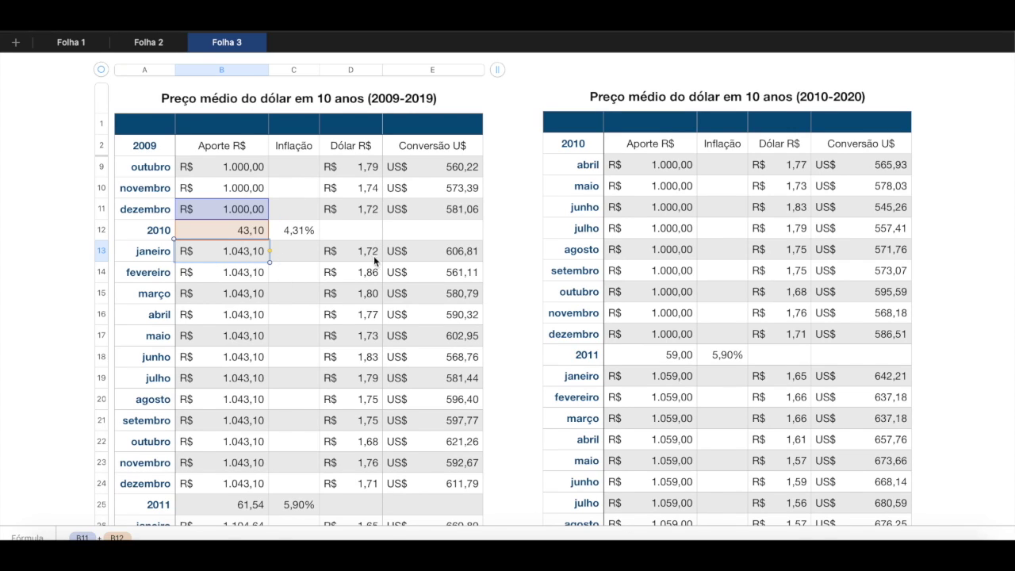
pyautogui.scroll(-10, 374, 327)
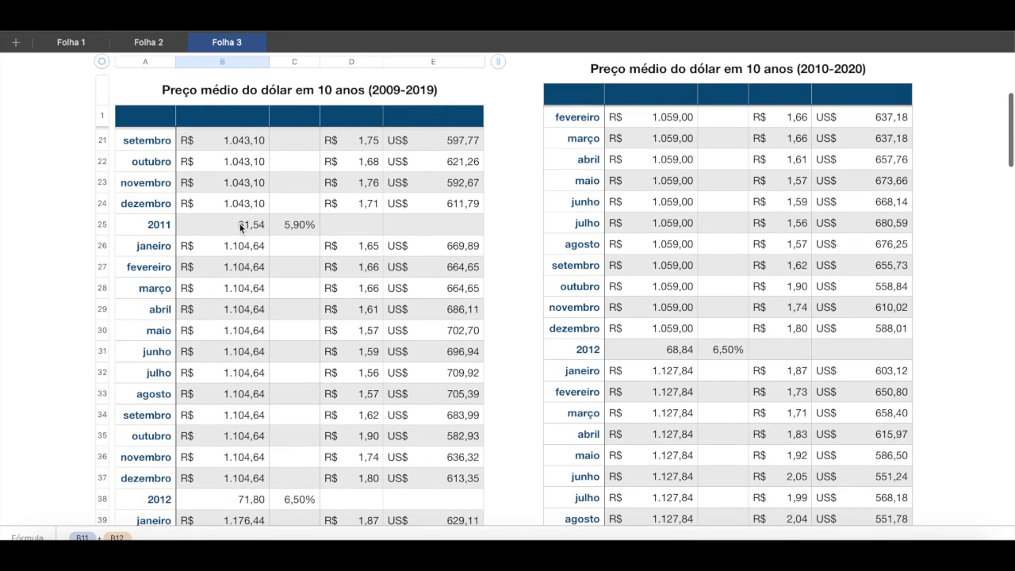
pyautogui.scroll(8, 298, 229)
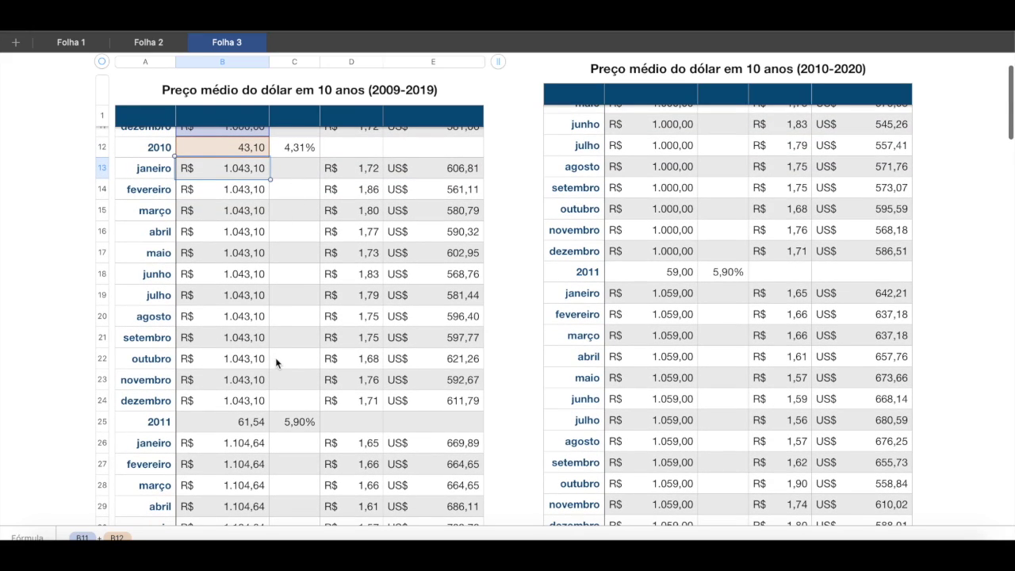
# Step: Check the 2011 inflation rate and adjustment formula, plus January 2011's contribution, dollar rate and conversion
pyautogui.click(297, 427)
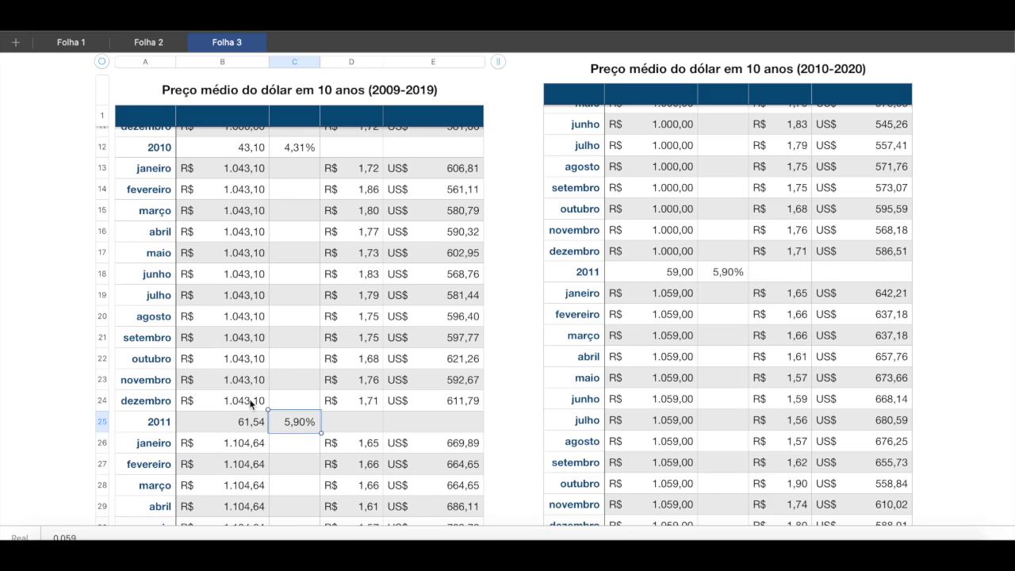
pyautogui.click(251, 426)
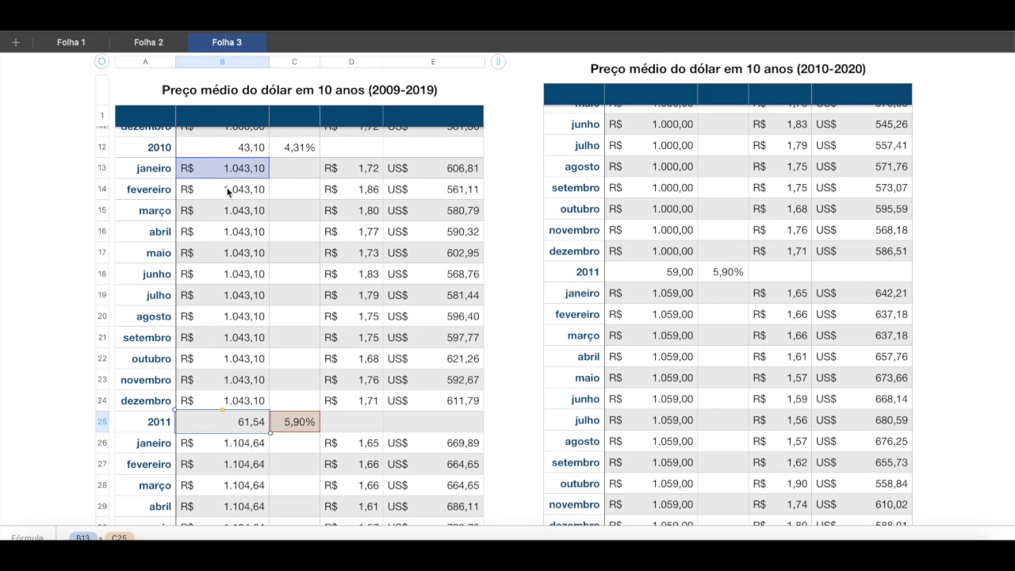
pyautogui.click(235, 448)
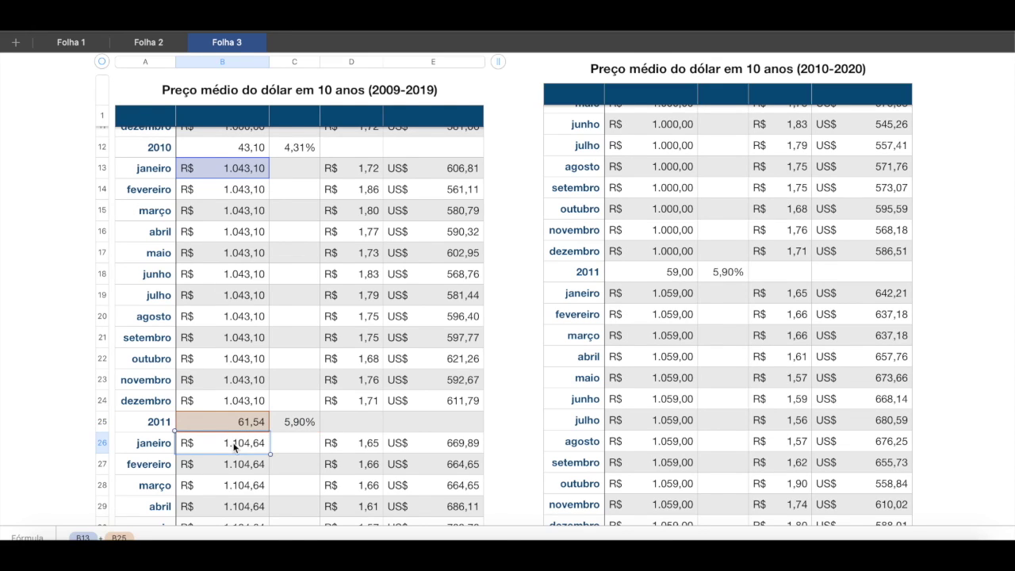
pyautogui.scroll(-5, 234, 448)
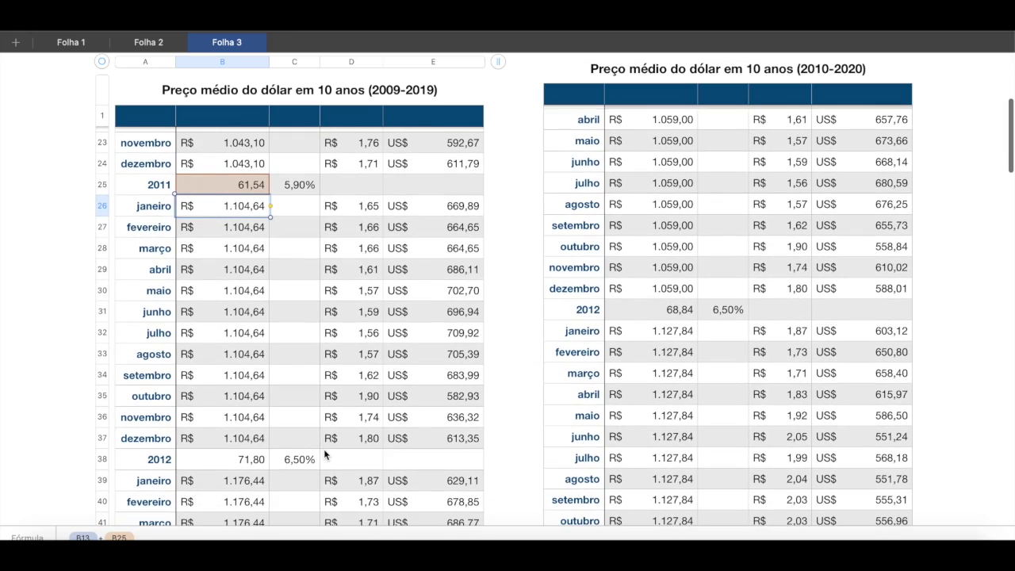
pyautogui.click(367, 206)
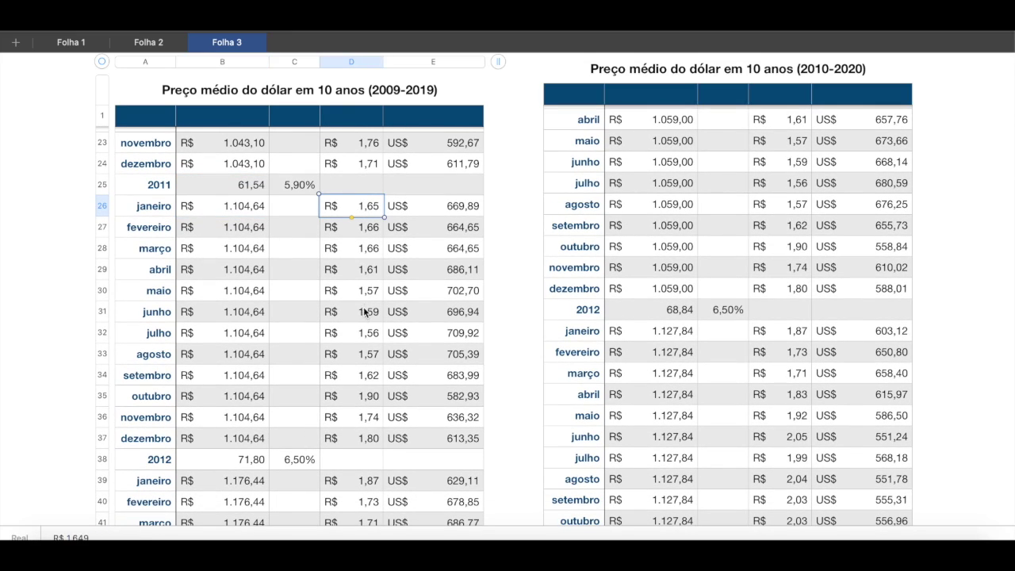
pyautogui.click(456, 208)
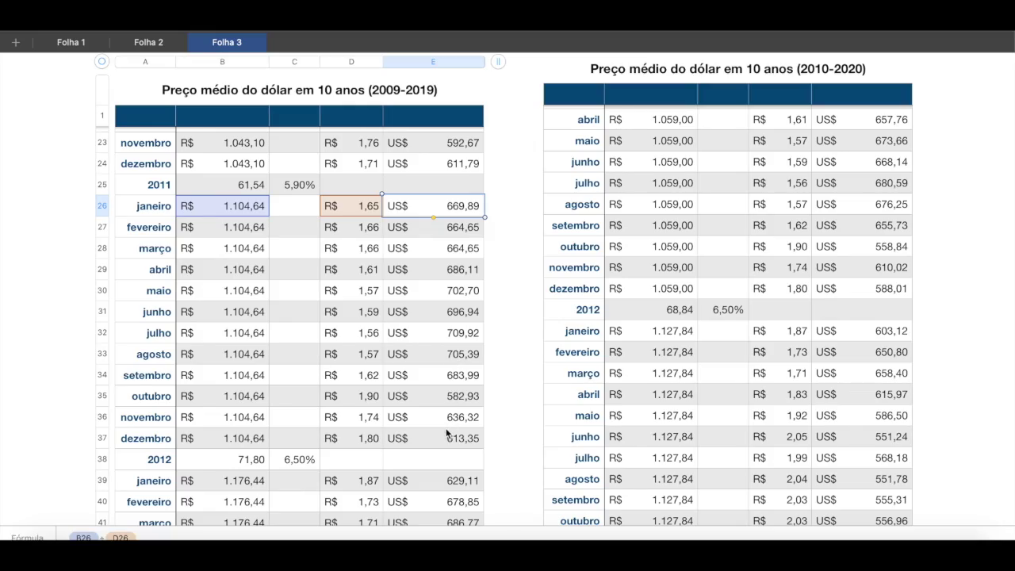
# Step: Review the 2009-2019 table through September 2019 and inspect its total contribution formula and average dollar price
pyautogui.scroll(-15, 447, 432)
pyautogui.scroll(-12, 447, 433)
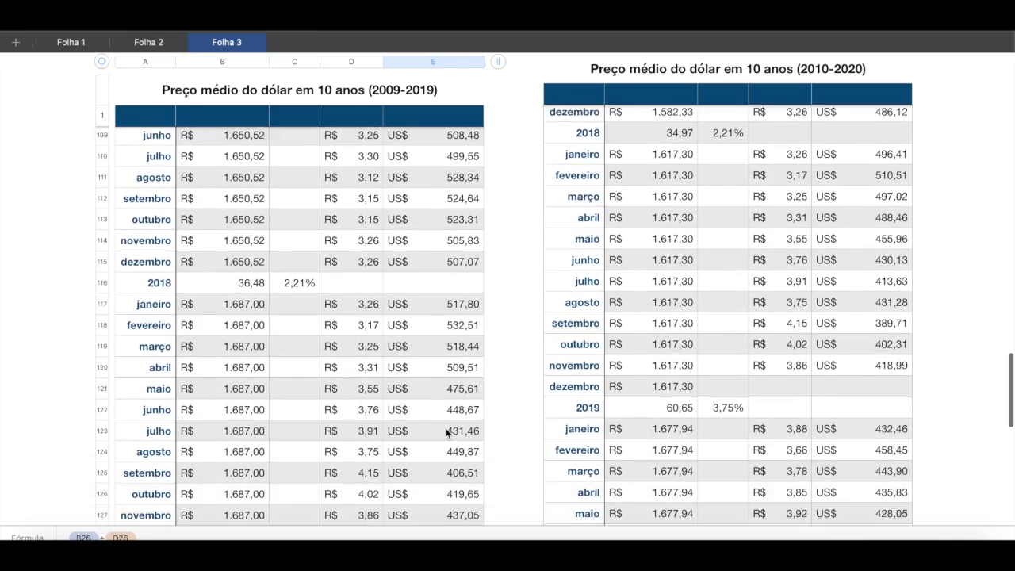
pyautogui.scroll(-8, 446, 433)
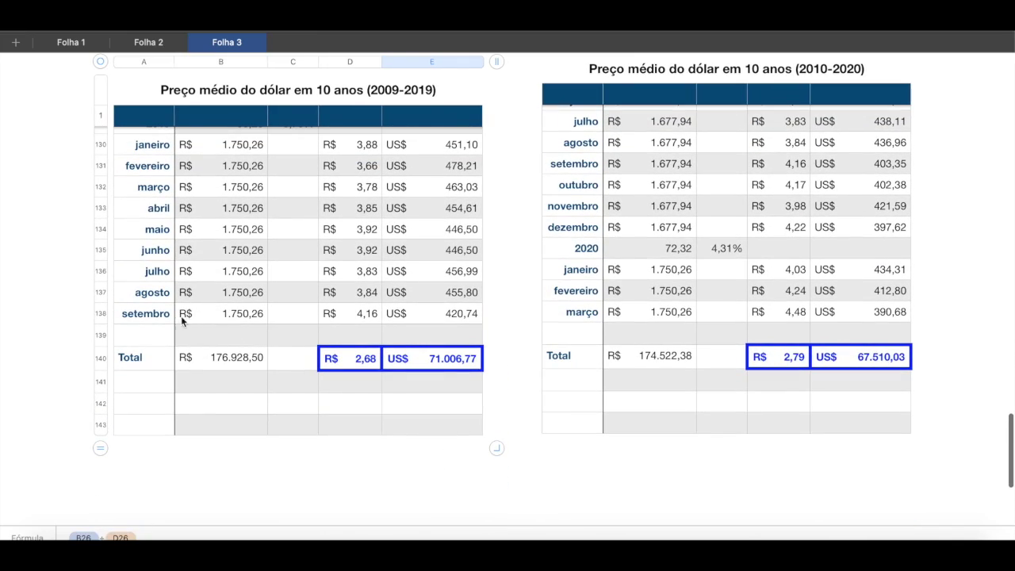
pyautogui.click(145, 312)
pyautogui.scroll(3, 147, 316)
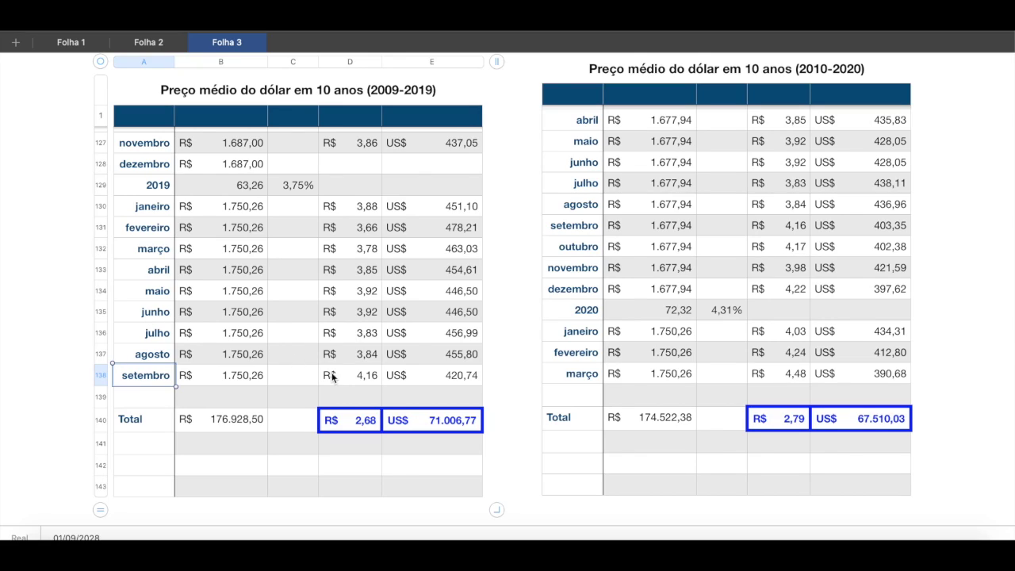
pyautogui.click(245, 423)
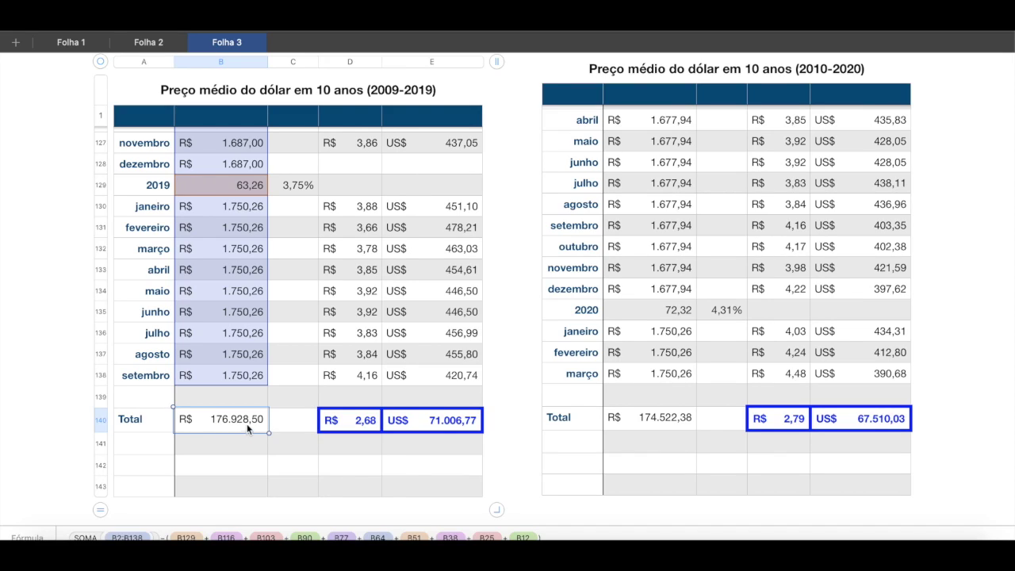
pyautogui.click(344, 428)
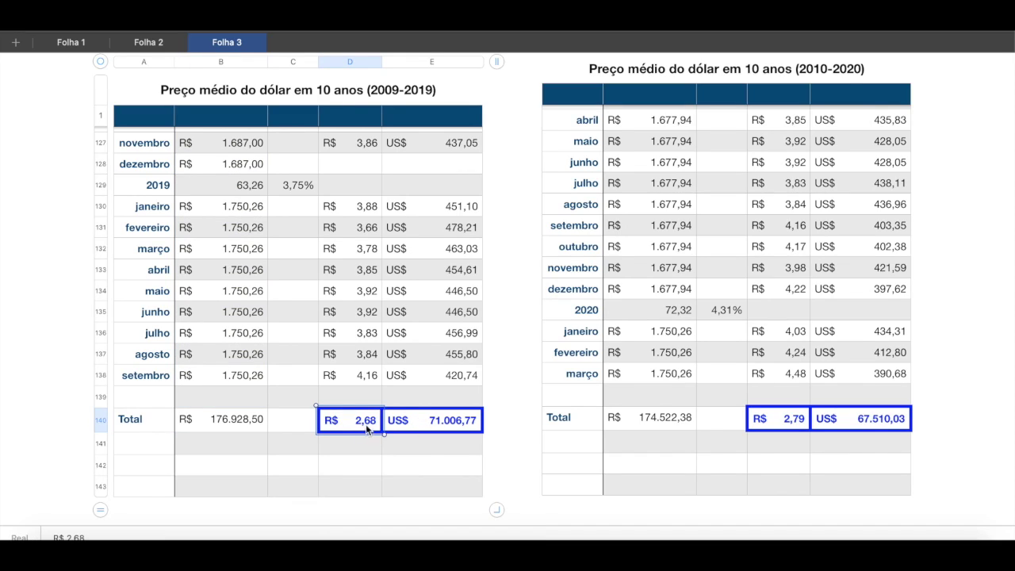
# Step: Compare the mid-2019 dollar rates with the earliest rates in the 2009-2019 table and with its average price
pyautogui.click(348, 382)
pyautogui.click(349, 354)
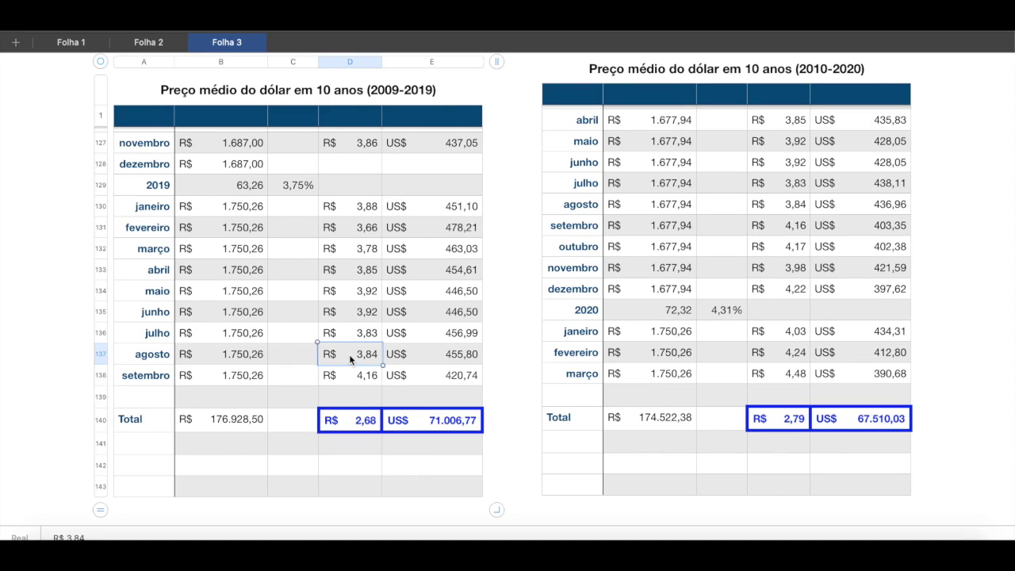
pyautogui.click(354, 338)
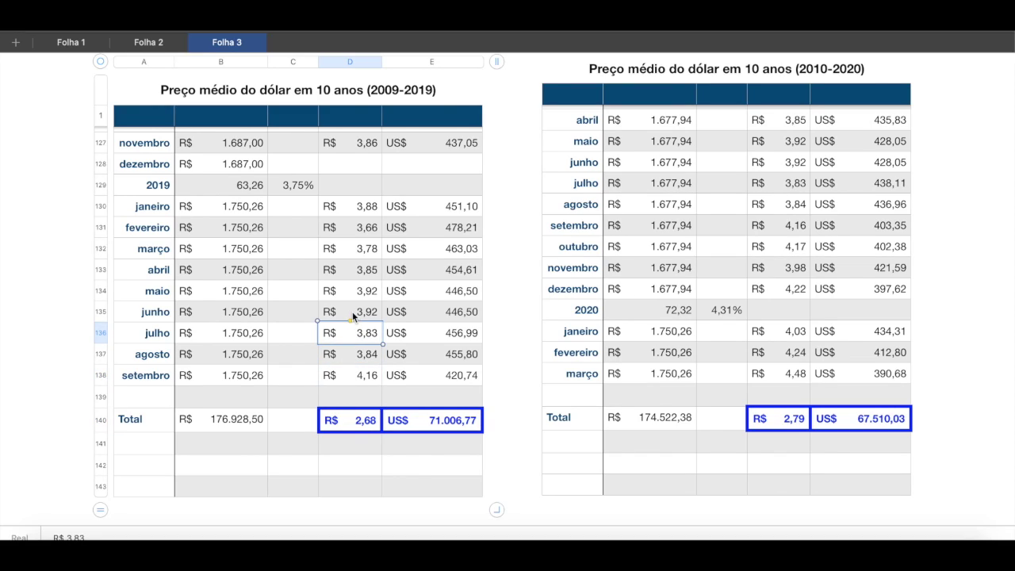
pyautogui.click(352, 312)
pyautogui.scroll(20, 353, 312)
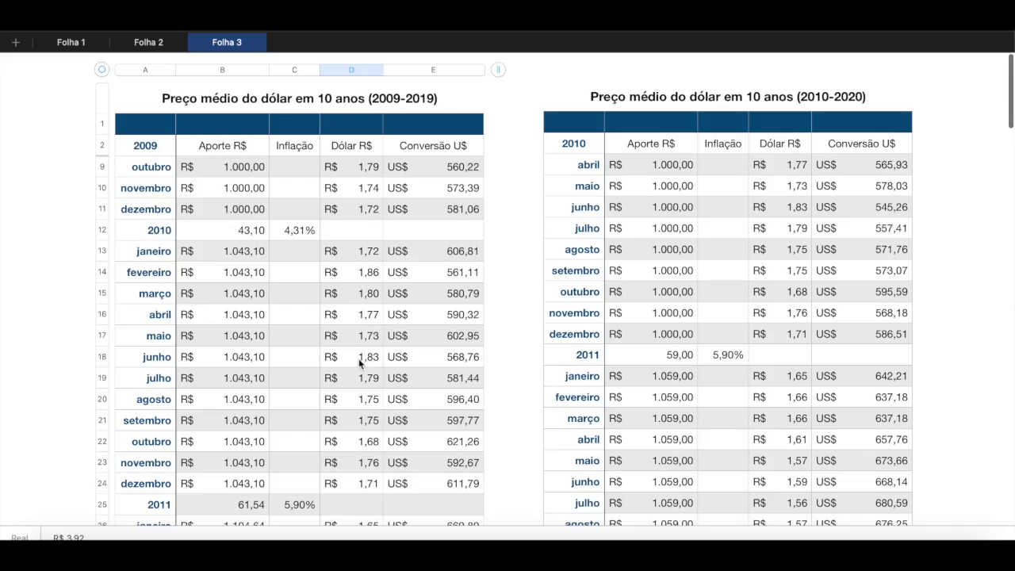
pyautogui.scroll(-10, 359, 358)
pyautogui.scroll(-18, 367, 339)
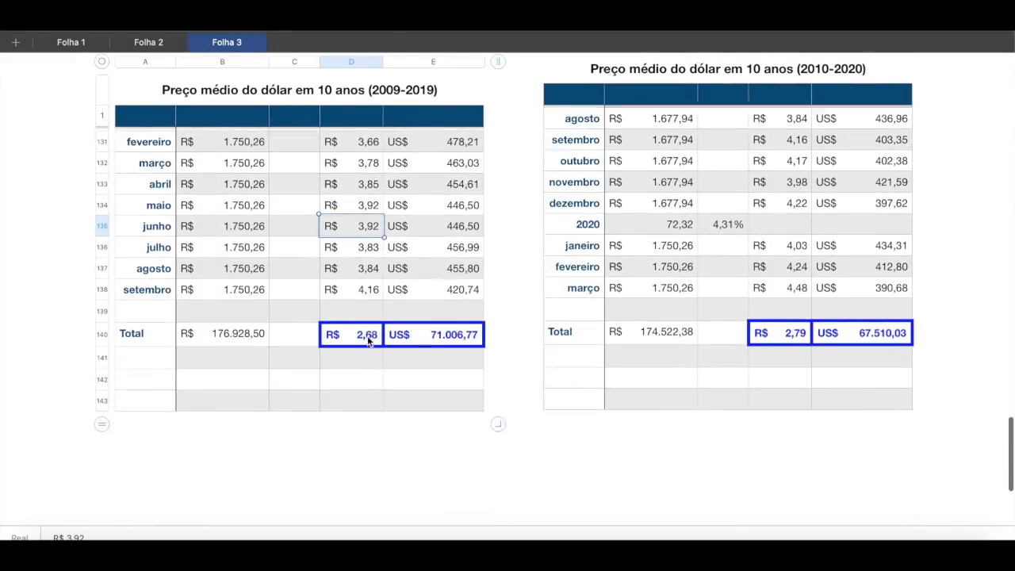
# Step: Inspect the average dollar price, the dollar total formula and the total contribution formula in the 2009-2019 table
pyautogui.click(355, 316)
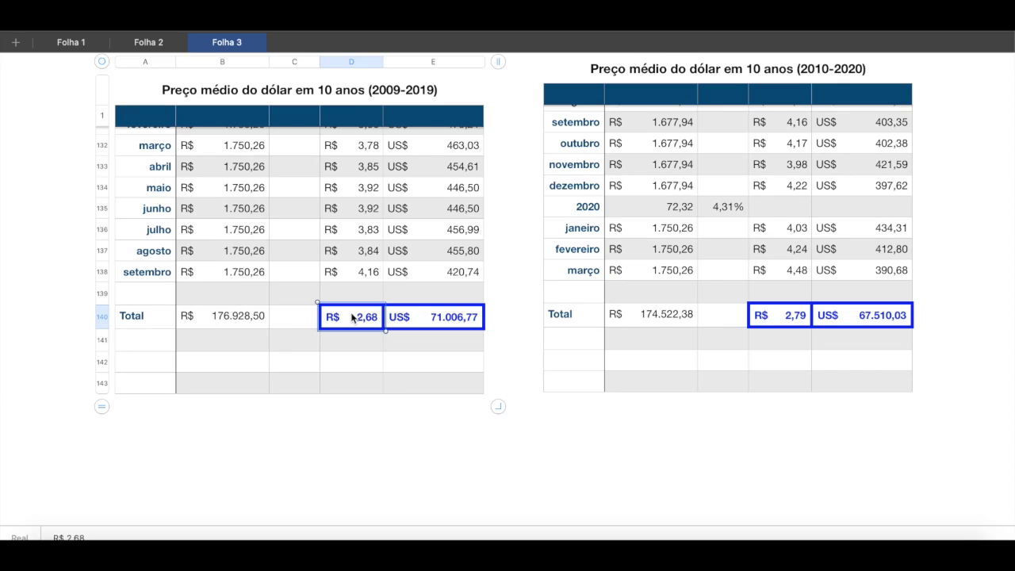
pyautogui.click(418, 323)
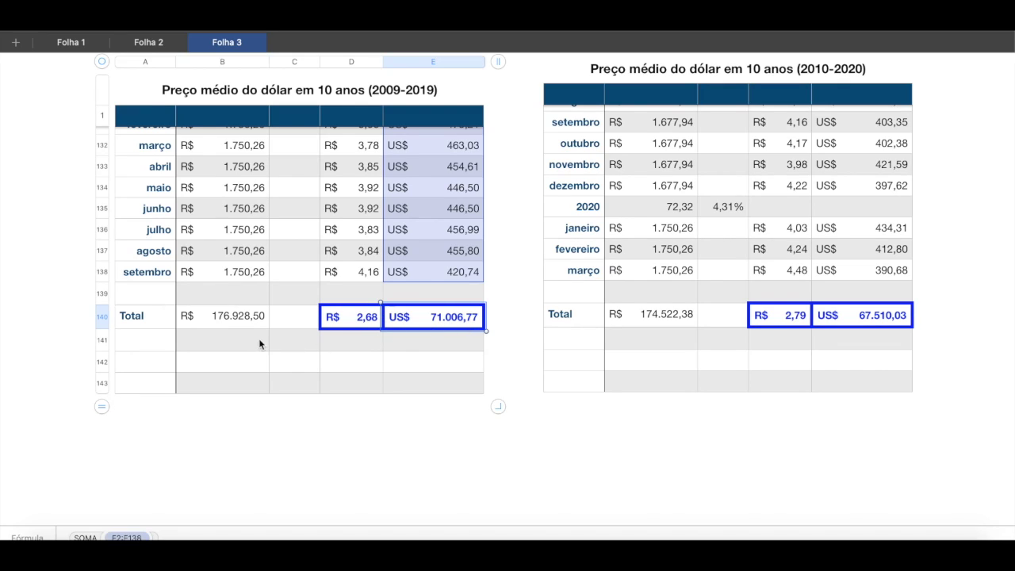
pyautogui.click(226, 342)
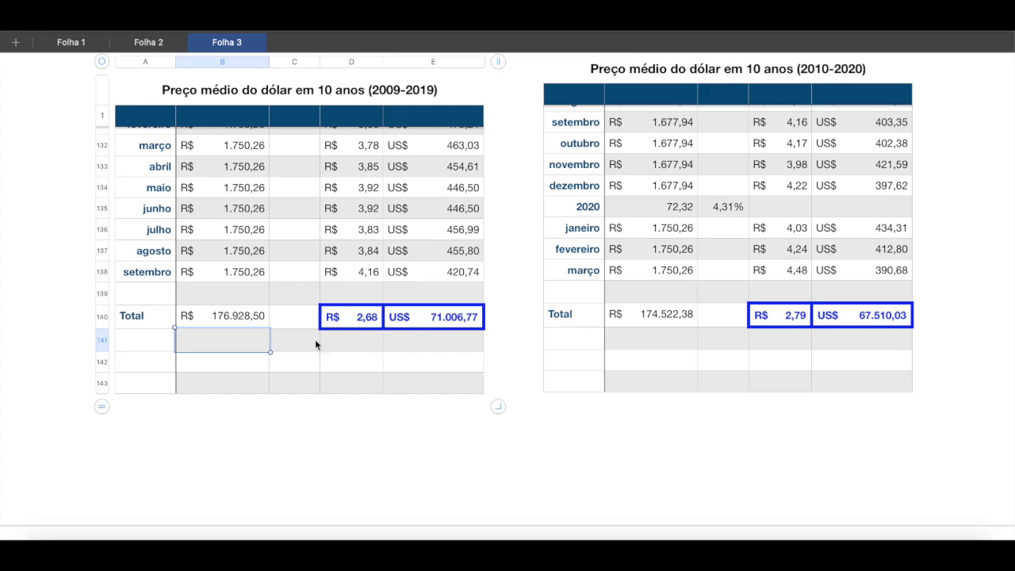
pyautogui.click(204, 315)
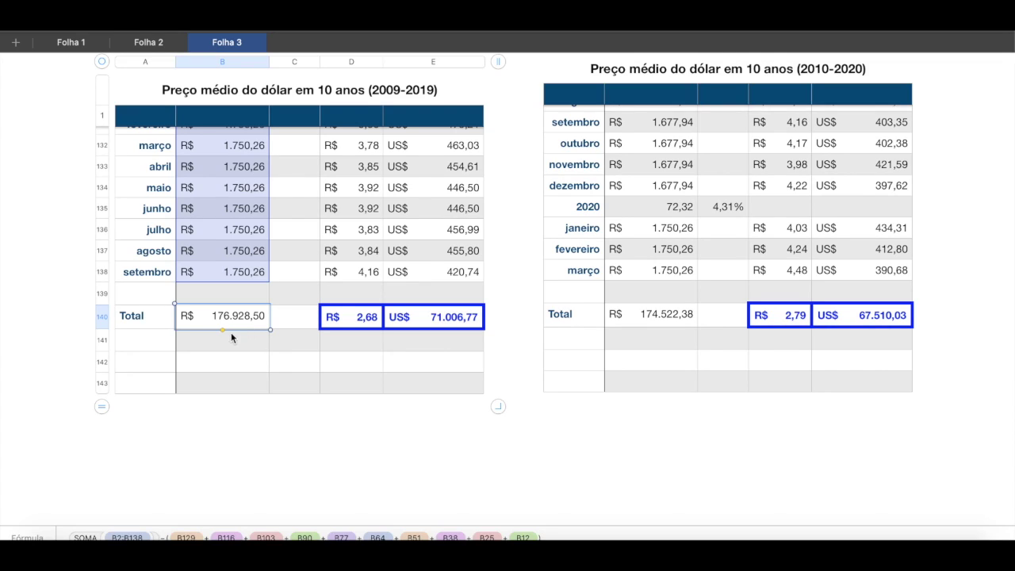
# Step: Below the 2009-2019 total contribution, in B141, divide that total by September 2019's dollar rate using B140 ÷ D138
pyautogui.click(220, 345)
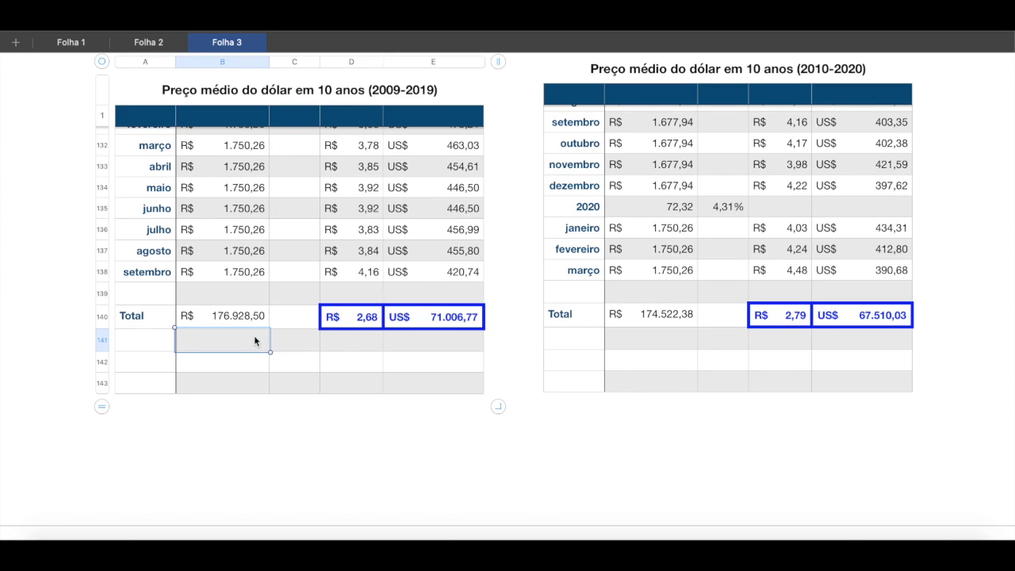
pyautogui.press('=')
pyautogui.click(242, 315)
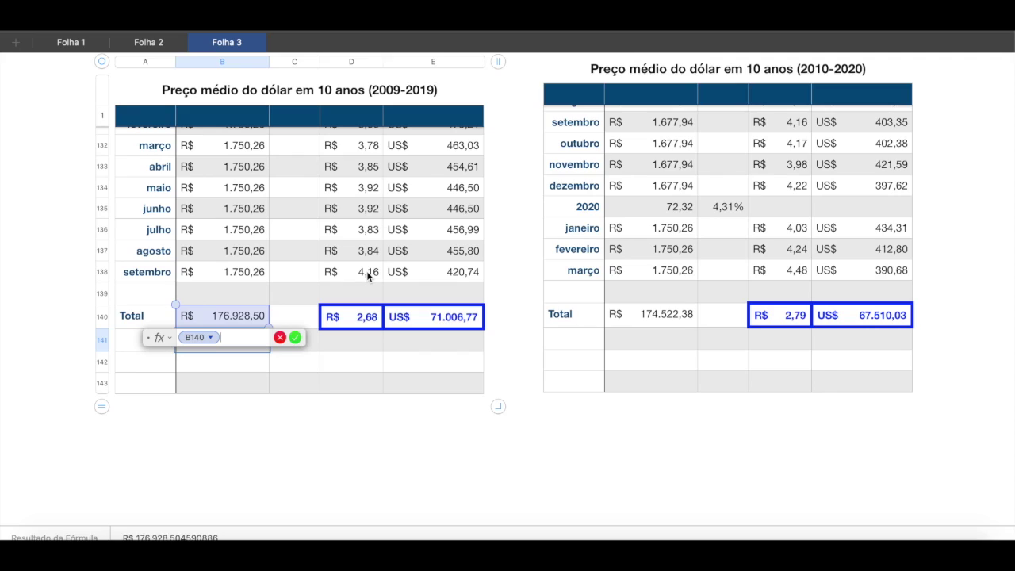
pyautogui.write('/')
pyautogui.click(356, 271)
pyautogui.press('Return')
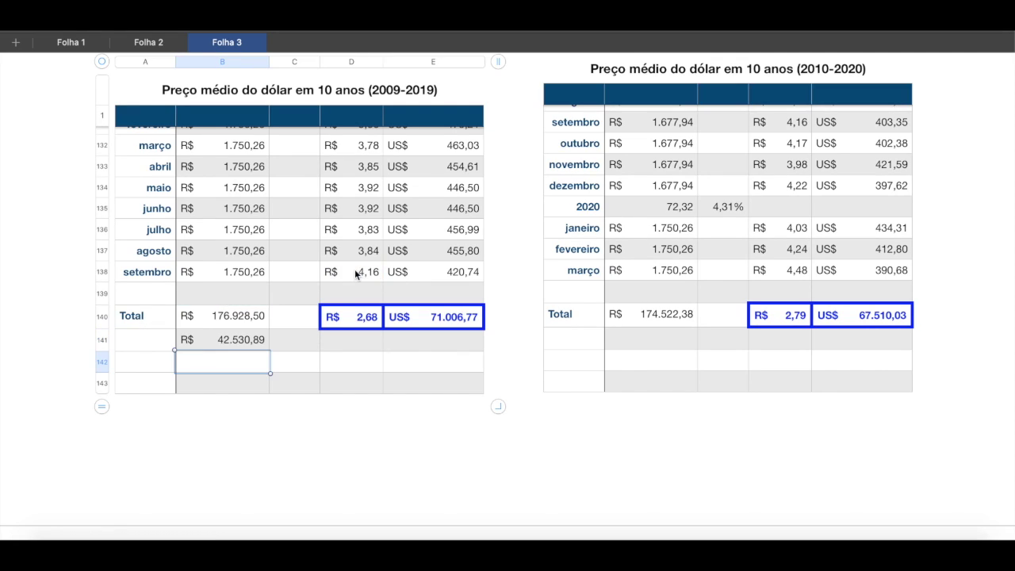
# Step: Compare the single-purchase dollar amount in B141 with the accumulated dollar total and the average price of the 2009-2019 table
pyautogui.click(243, 341)
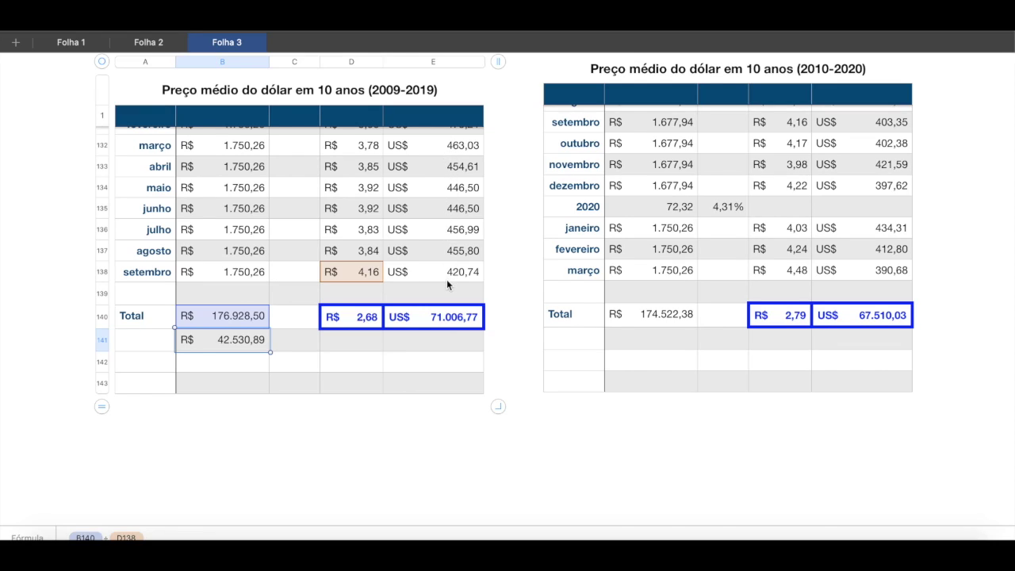
pyautogui.click(445, 321)
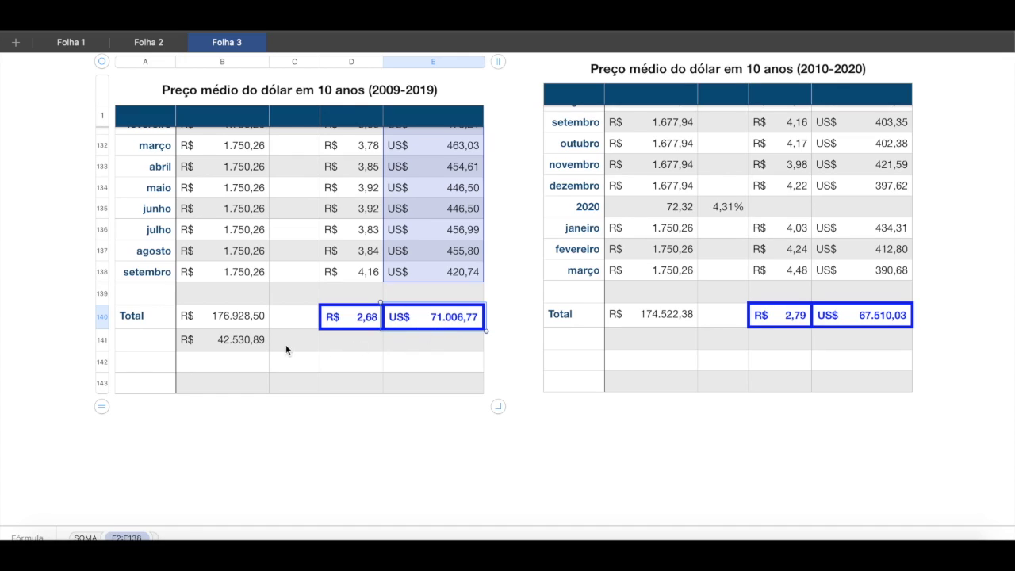
pyautogui.click(209, 341)
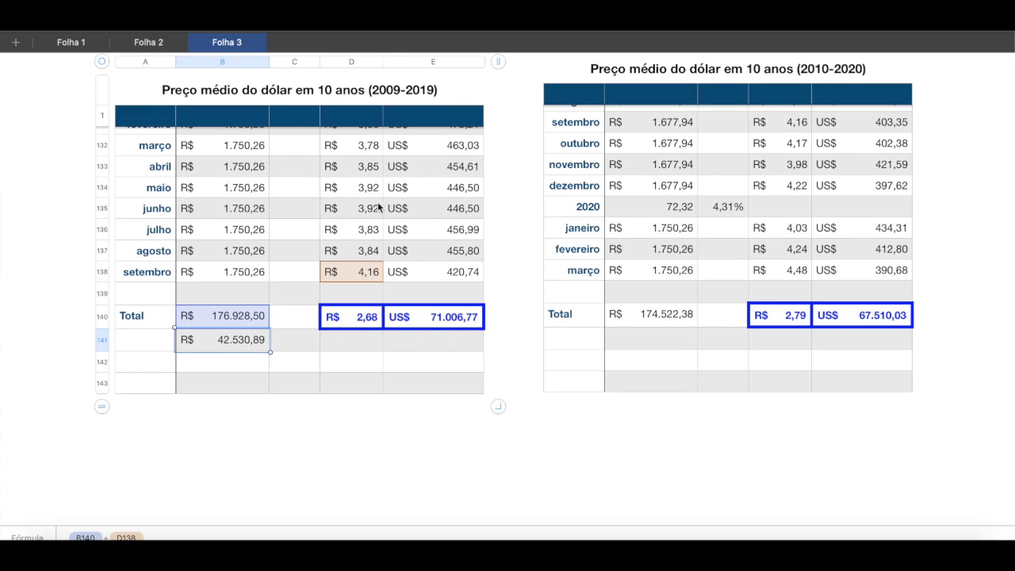
pyautogui.click(351, 320)
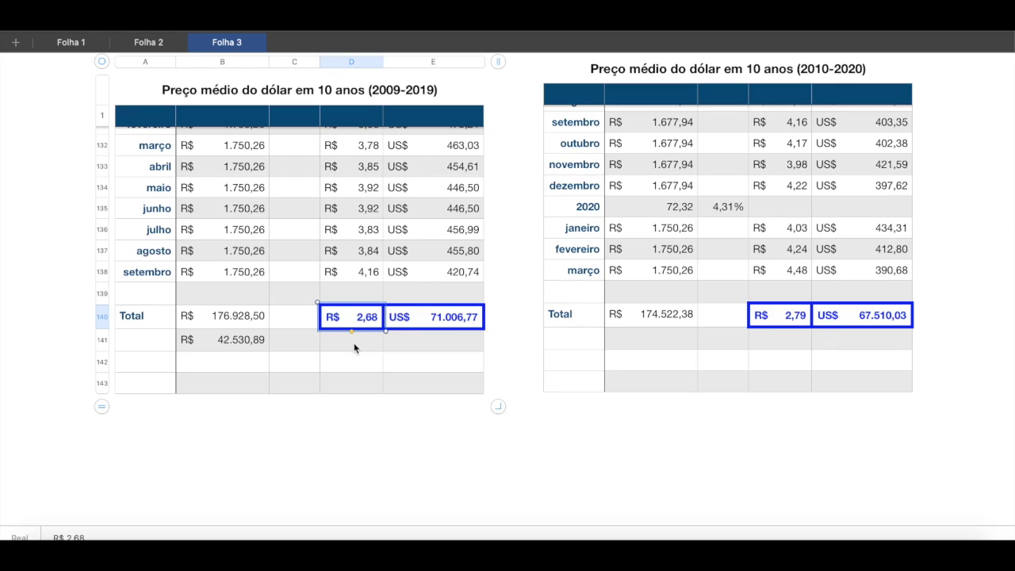
# Step: Below the 2009-2019 dollar total, in E141, multiply that total by September 2019's dollar rate using E140 × D138
pyautogui.click(413, 347)
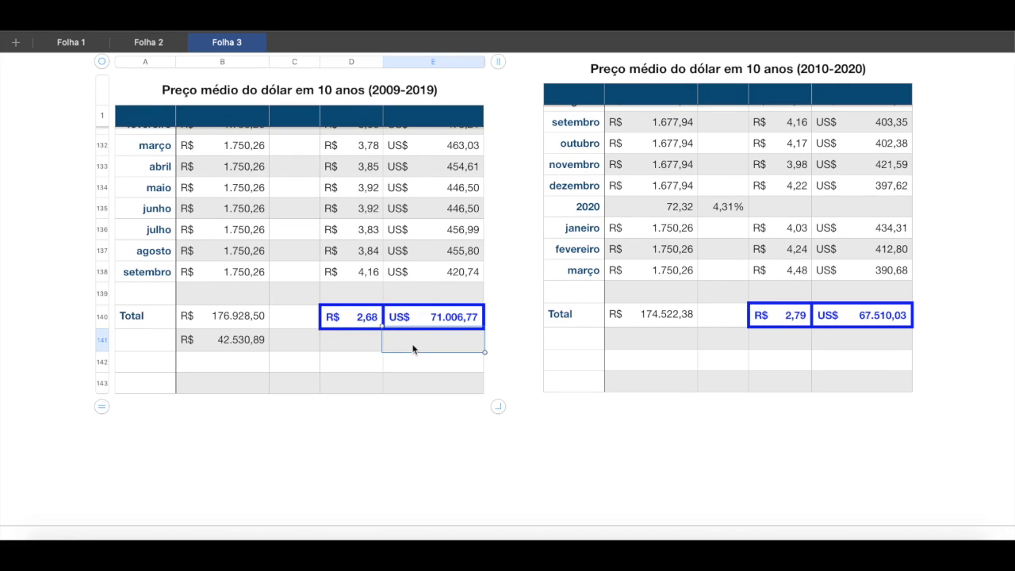
pyautogui.write('=')
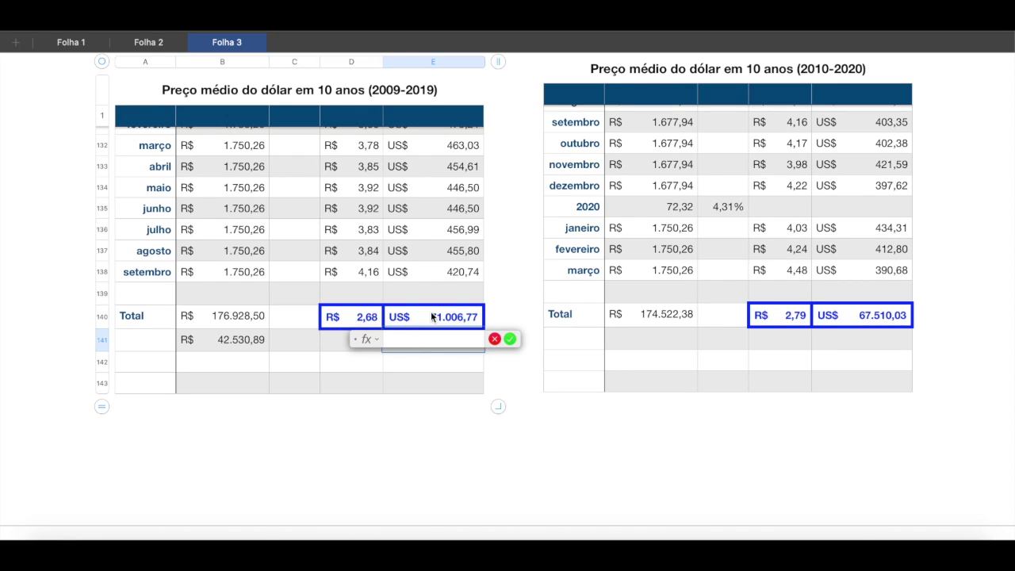
pyautogui.click(432, 316)
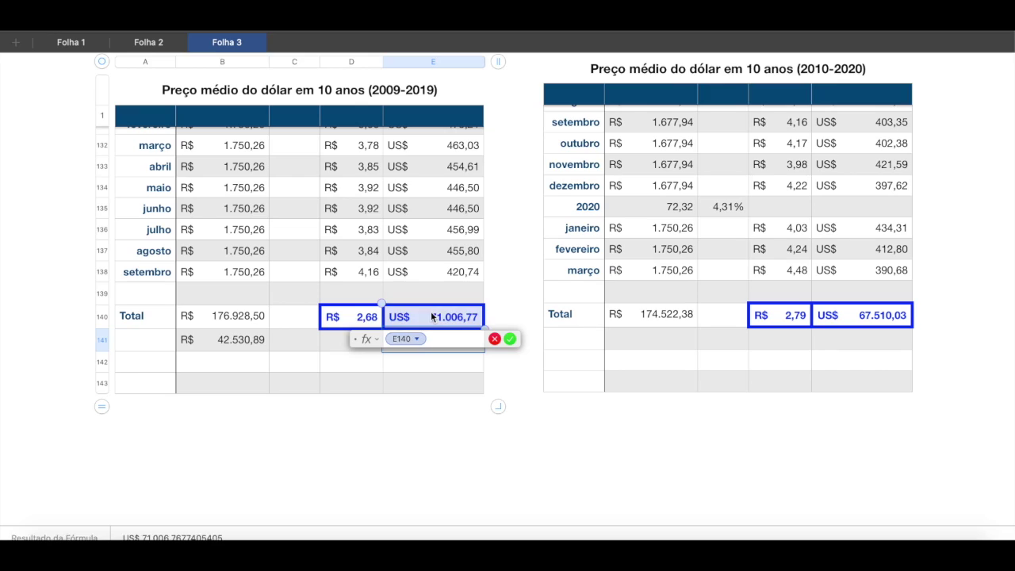
pyautogui.write('*')
pyautogui.click(347, 273)
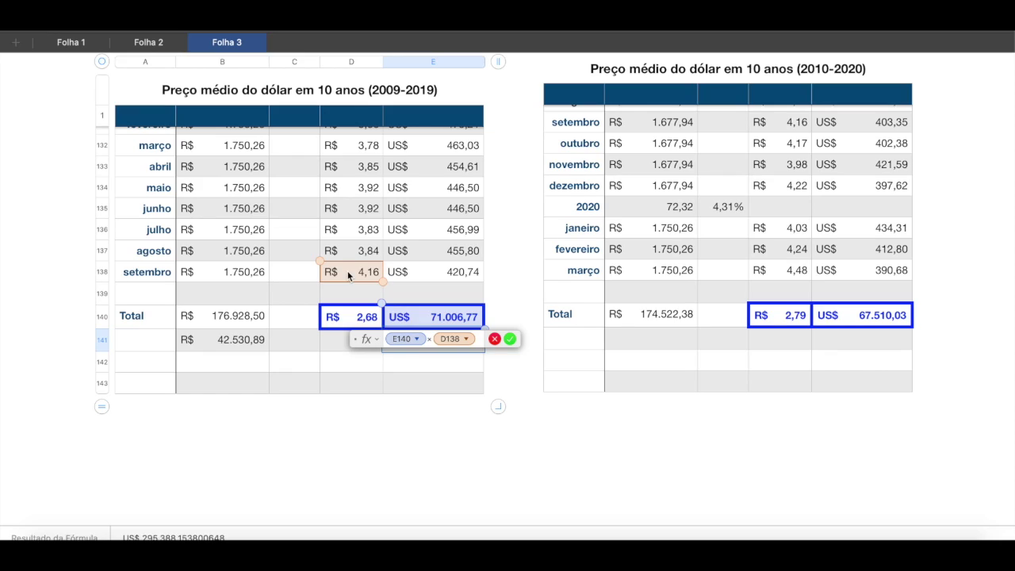
pyautogui.press('Return')
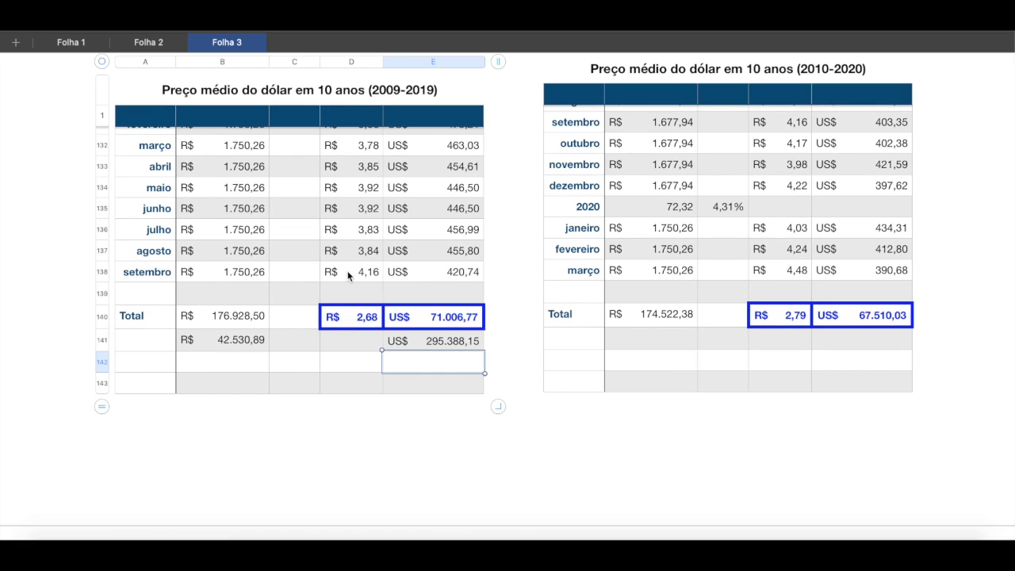
# Step: Compare the converted value in E141 with the single-purchase amount in B141 and the total contribution in B140
pyautogui.click(439, 343)
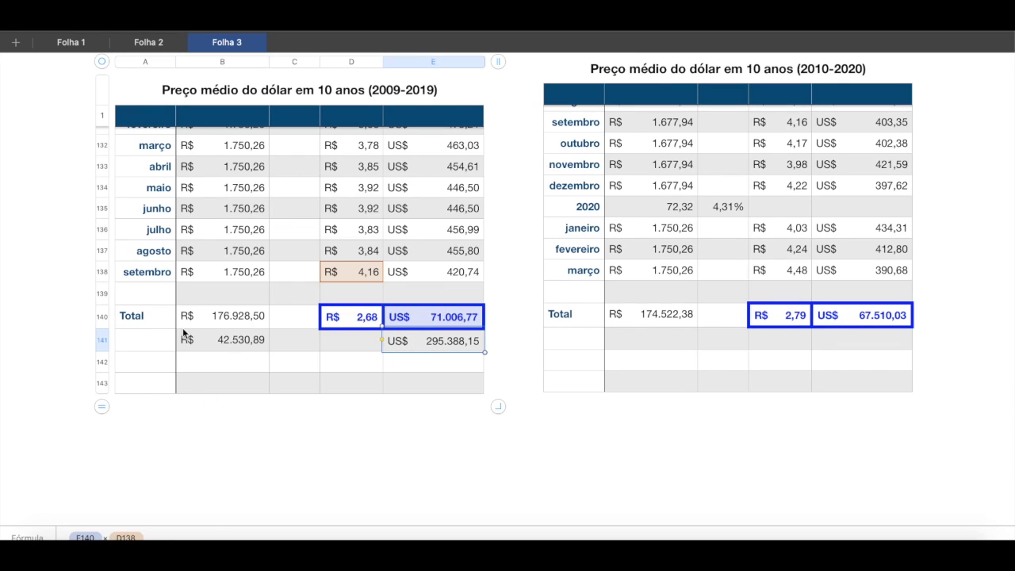
pyautogui.click(226, 340)
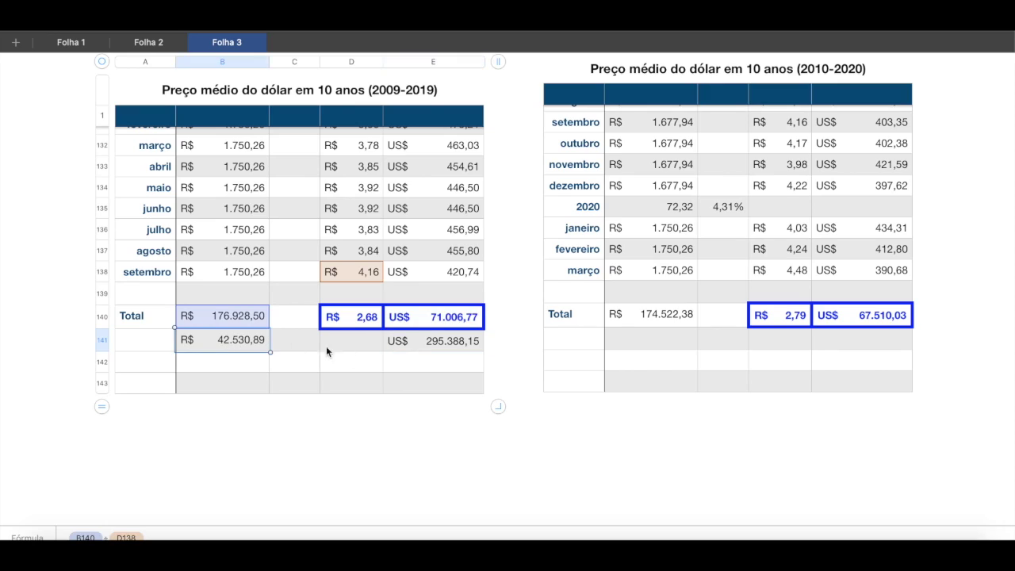
pyautogui.click(432, 345)
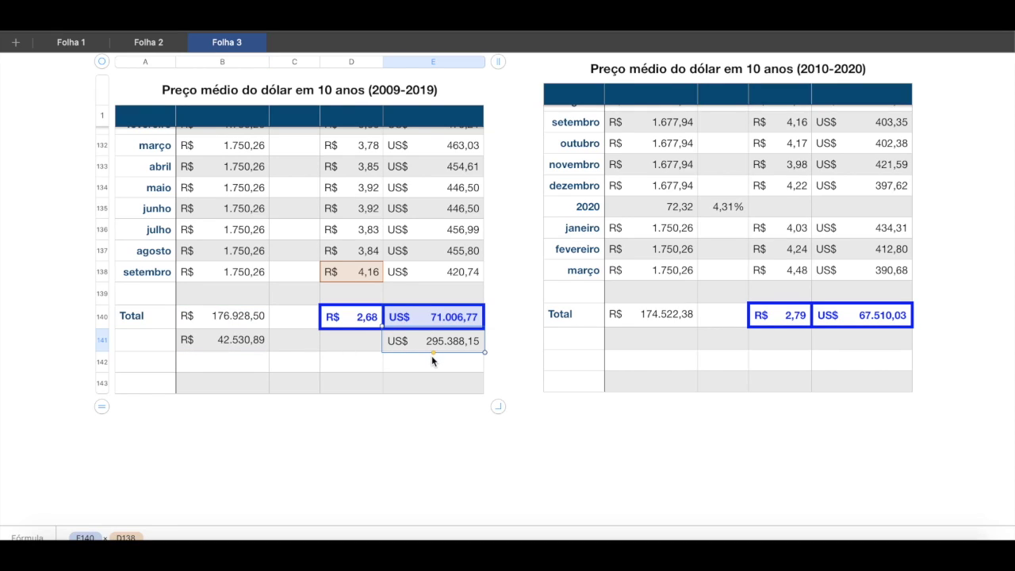
pyautogui.click(432, 355)
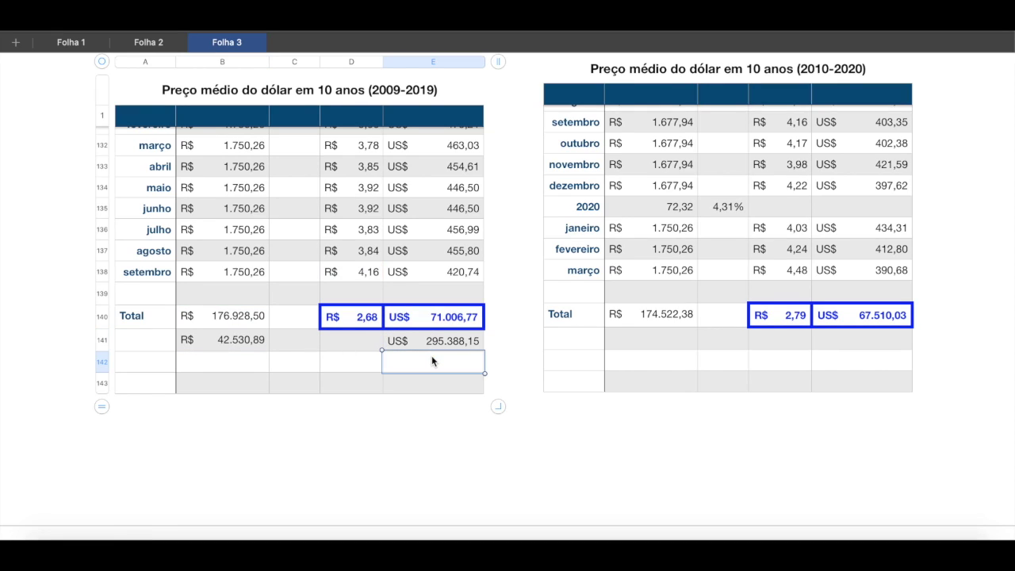
pyautogui.click(238, 318)
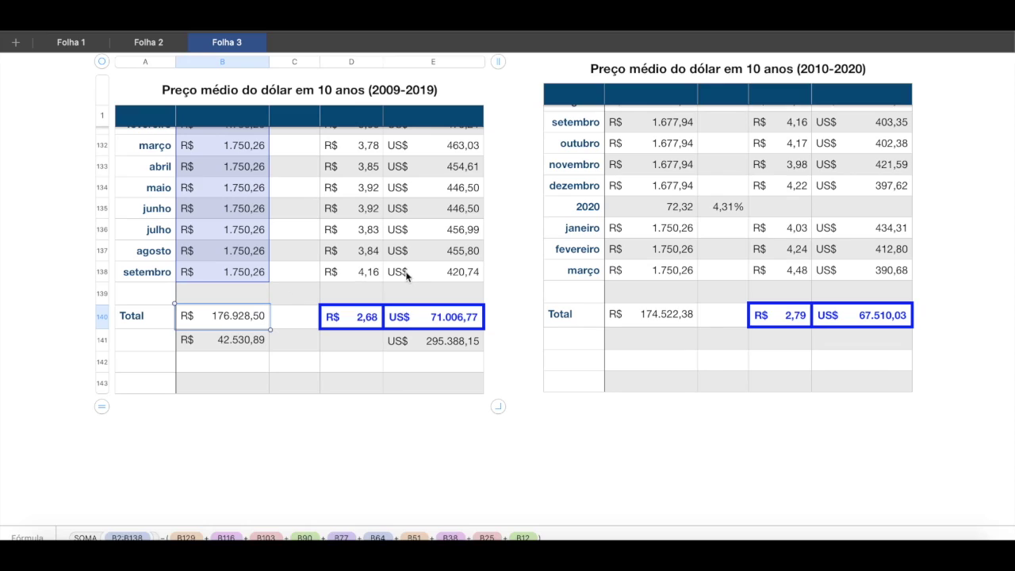
pyautogui.click(446, 341)
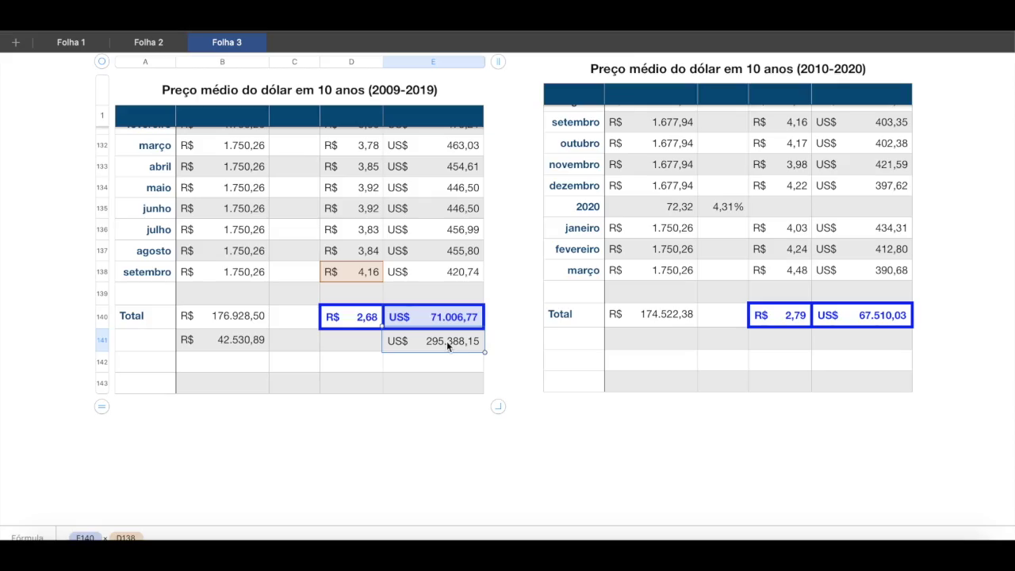
# Step: Examine April 2010's contribution, dollar rate and conversion formula in the 2010-2020 table, comparing the contribution with October 2009's in the other table
pyautogui.scroll(20, 745, 294)
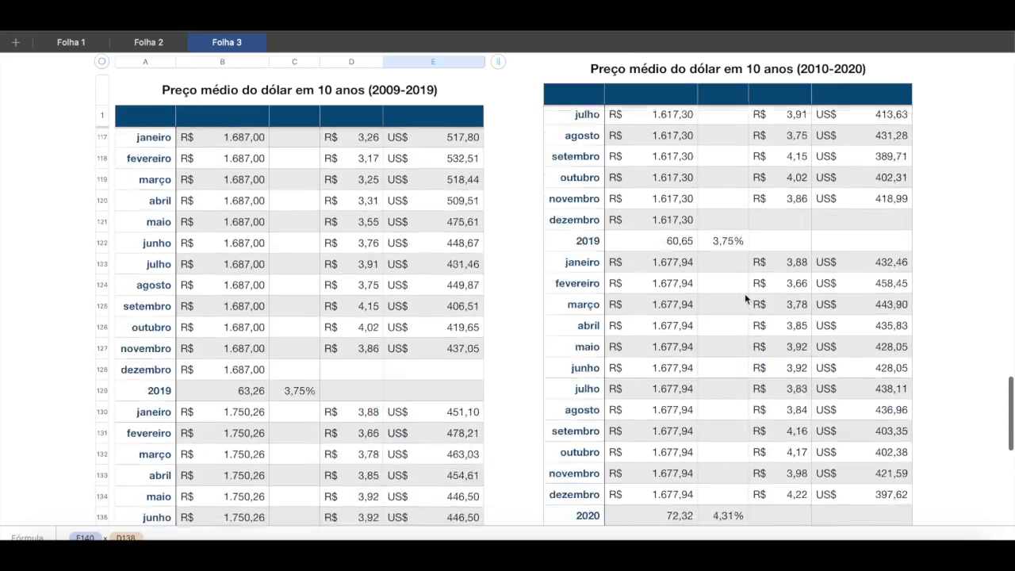
pyautogui.scroll(15, 745, 294)
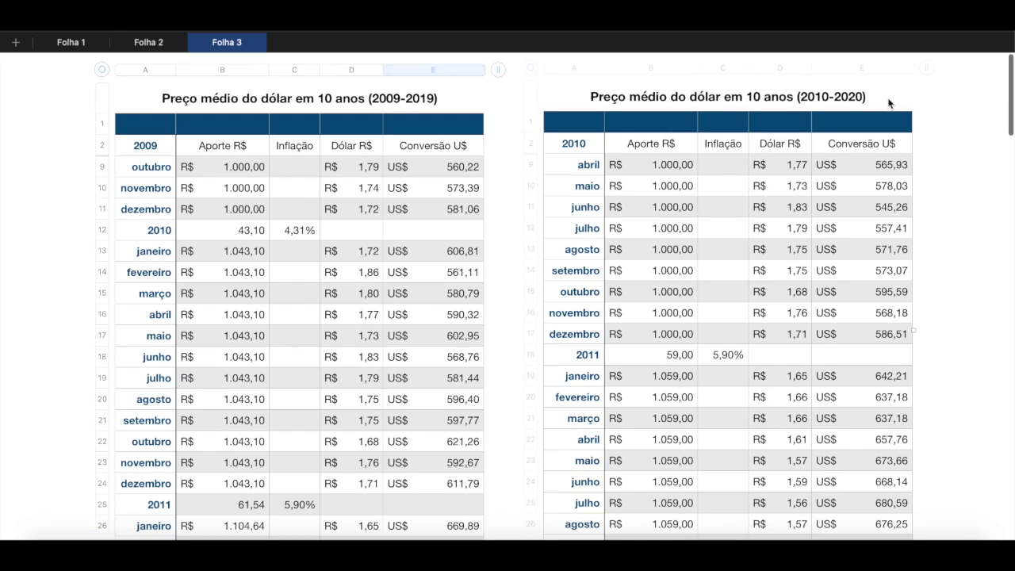
pyautogui.click(883, 103)
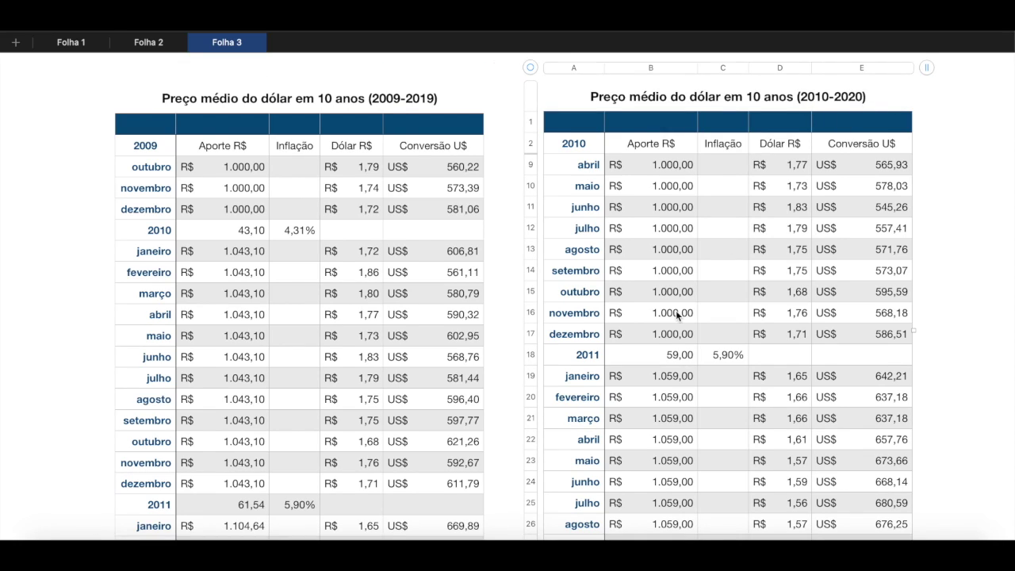
pyautogui.click(568, 164)
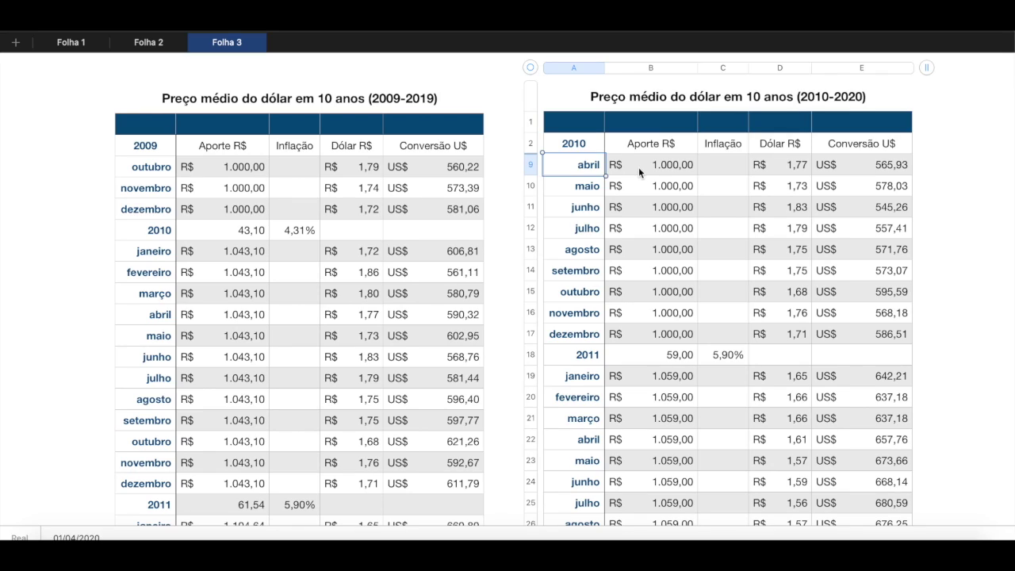
pyautogui.click(218, 170)
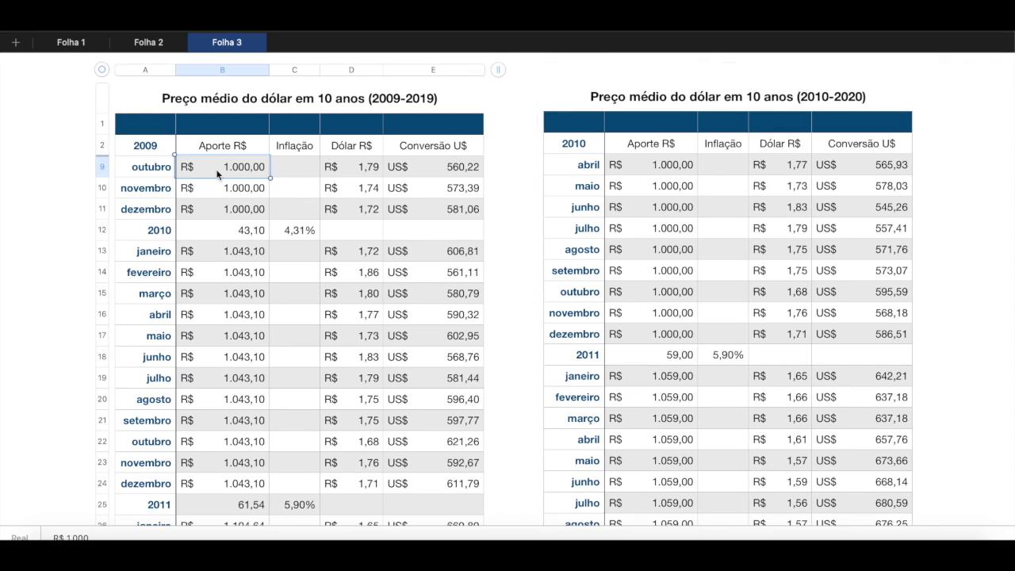
pyautogui.click(637, 168)
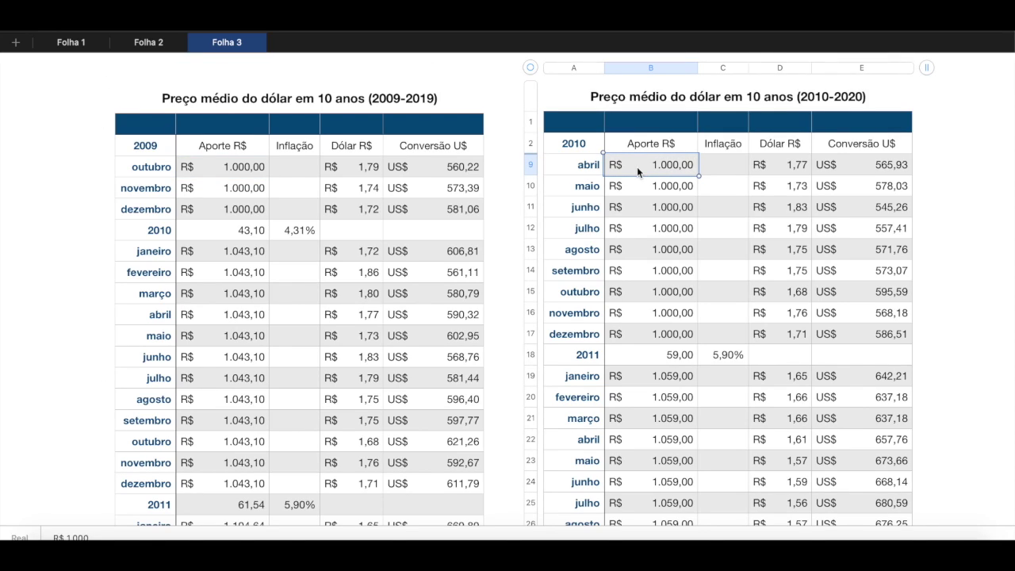
pyautogui.click(785, 172)
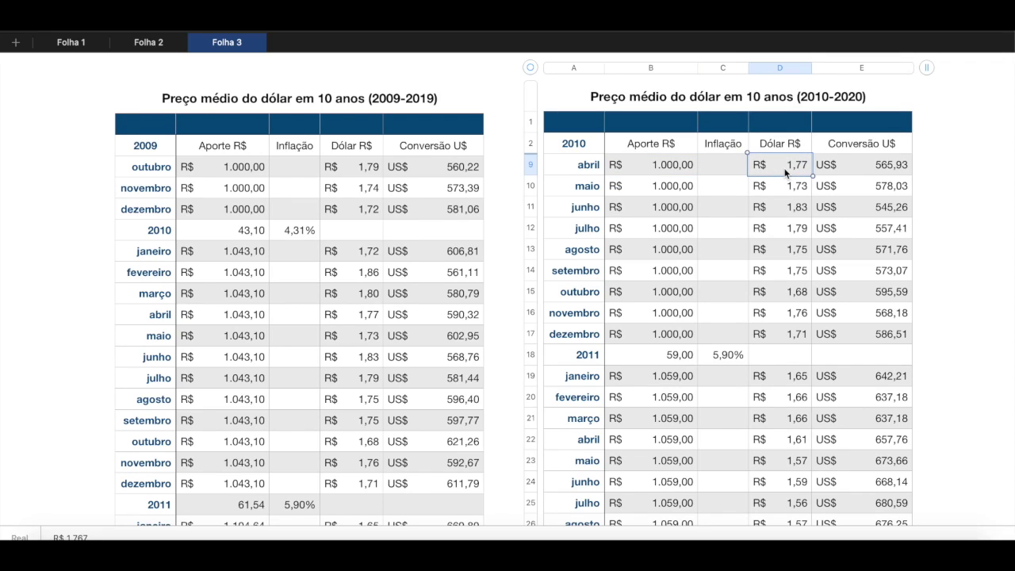
pyautogui.click(880, 164)
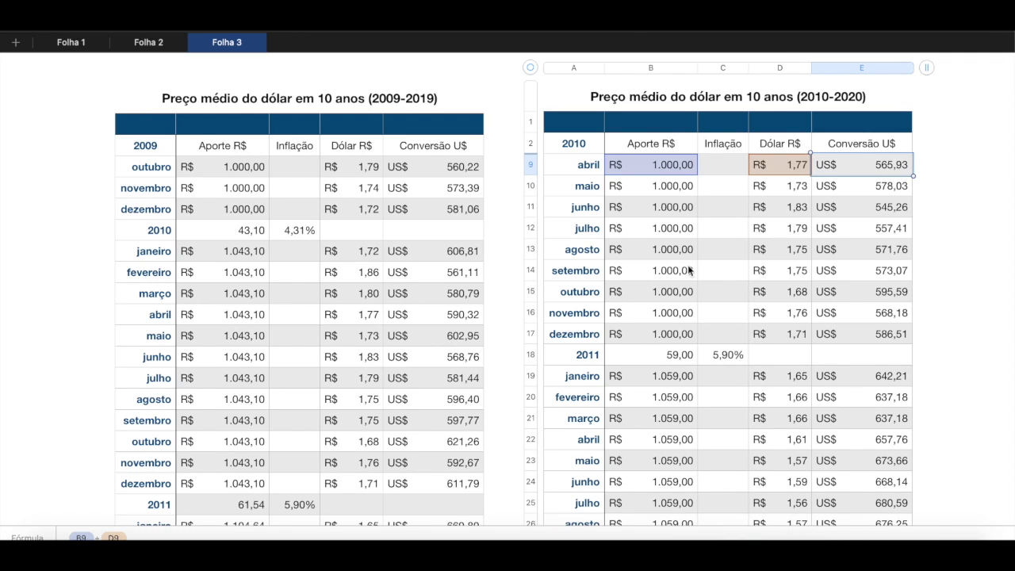
# Step: Check the 2011 inflation rate in the 2010-2020 table, review the rows through March 2020 and inspect the total contribution formula
pyautogui.click(722, 359)
pyautogui.scroll(-5, 711, 381)
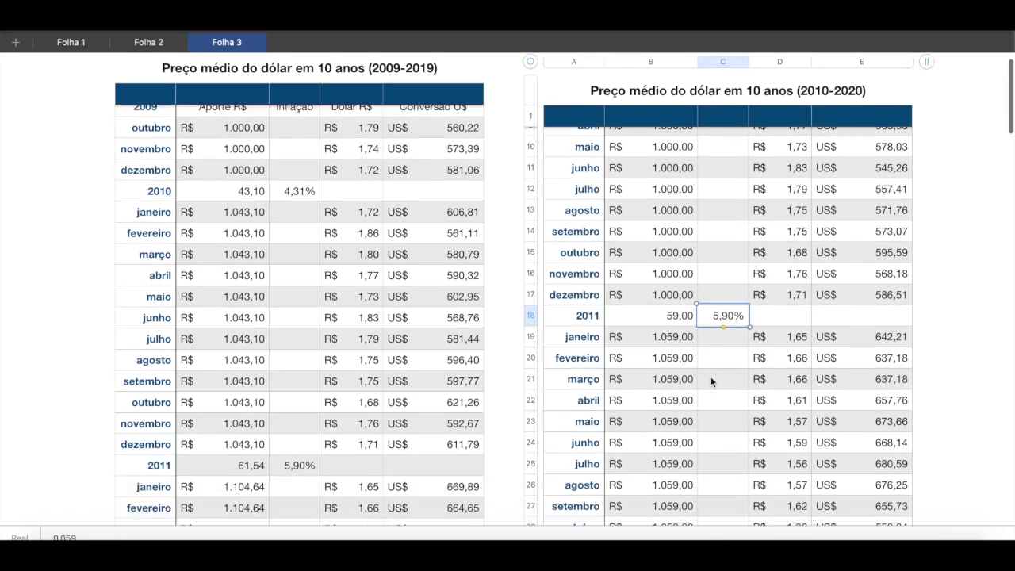
pyautogui.scroll(-20, 711, 383)
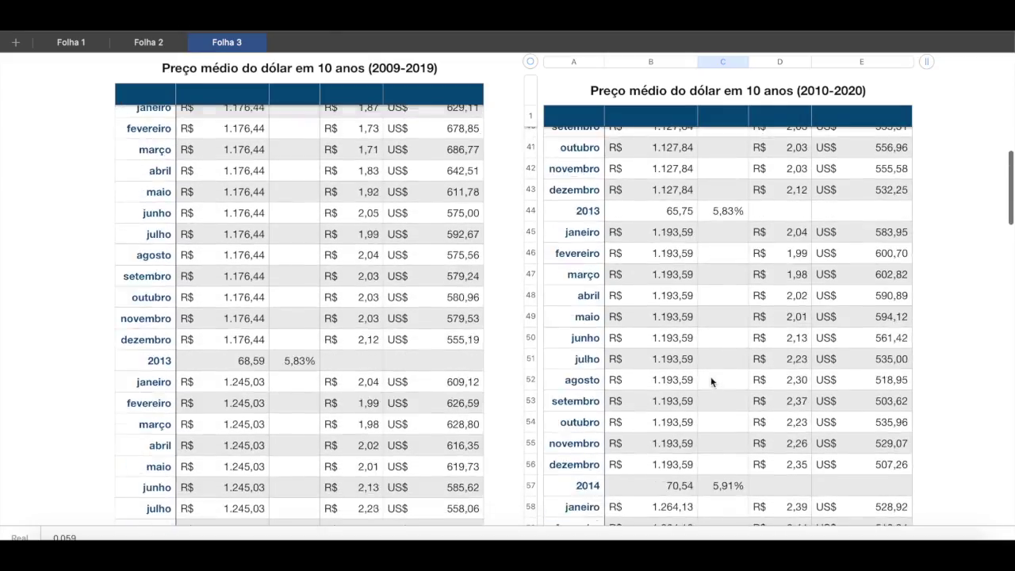
pyautogui.scroll(-20, 711, 382)
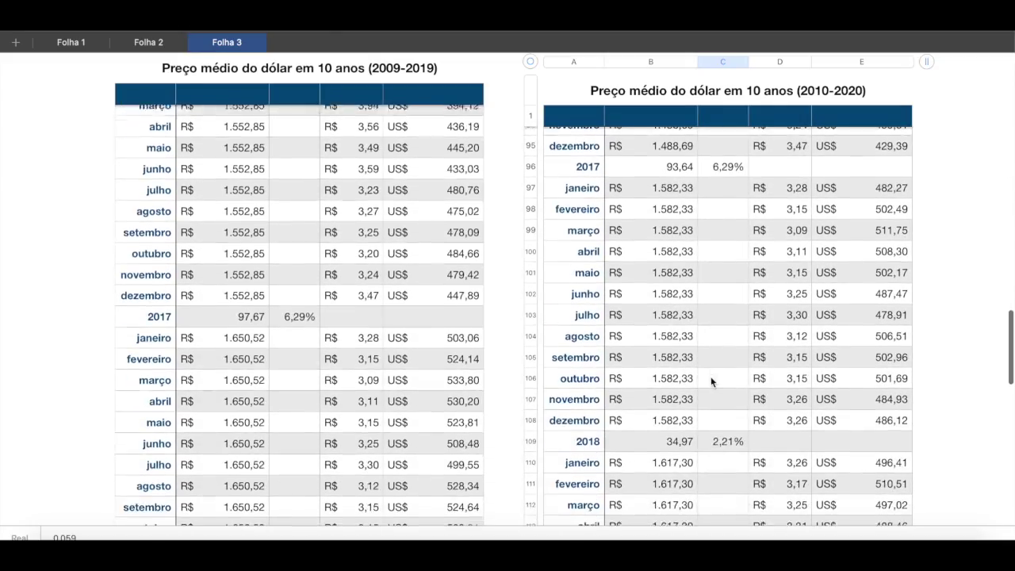
pyautogui.scroll(-10, 711, 383)
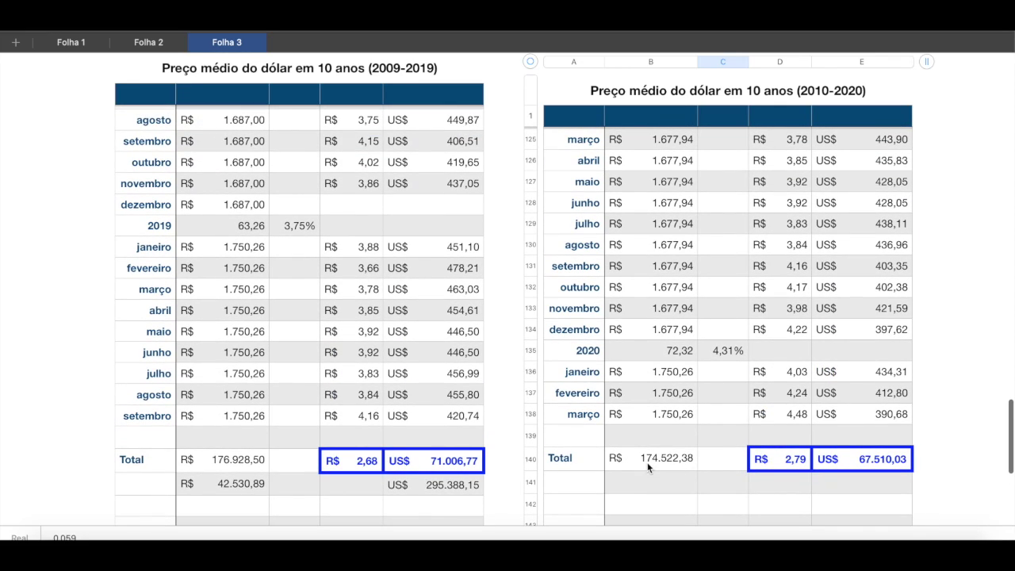
pyautogui.click(674, 462)
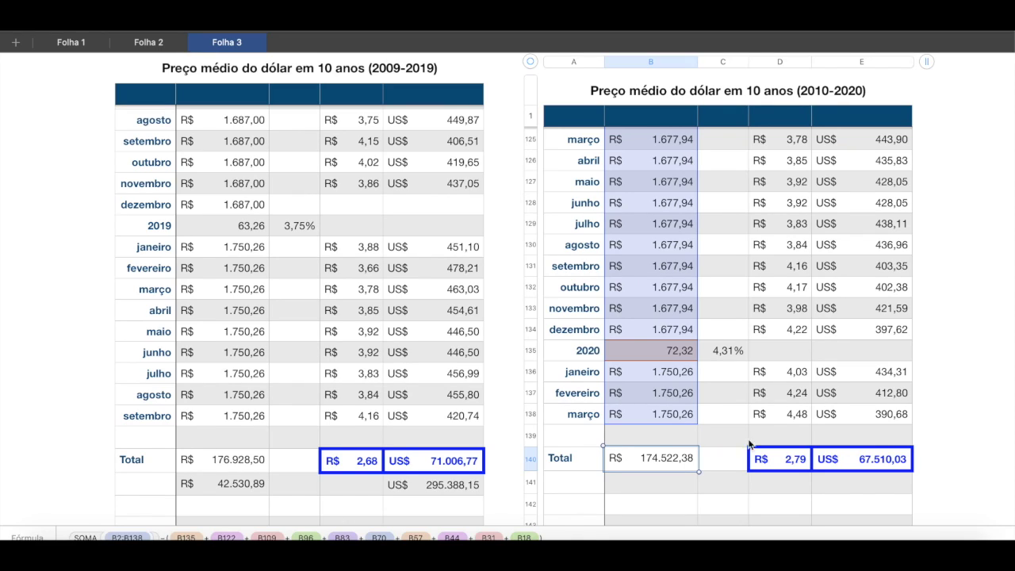
# Step: Compare the average dollar prices in D140 of both tables and review the 2010-2020 contribution and dollar totals
pyautogui.click(870, 465)
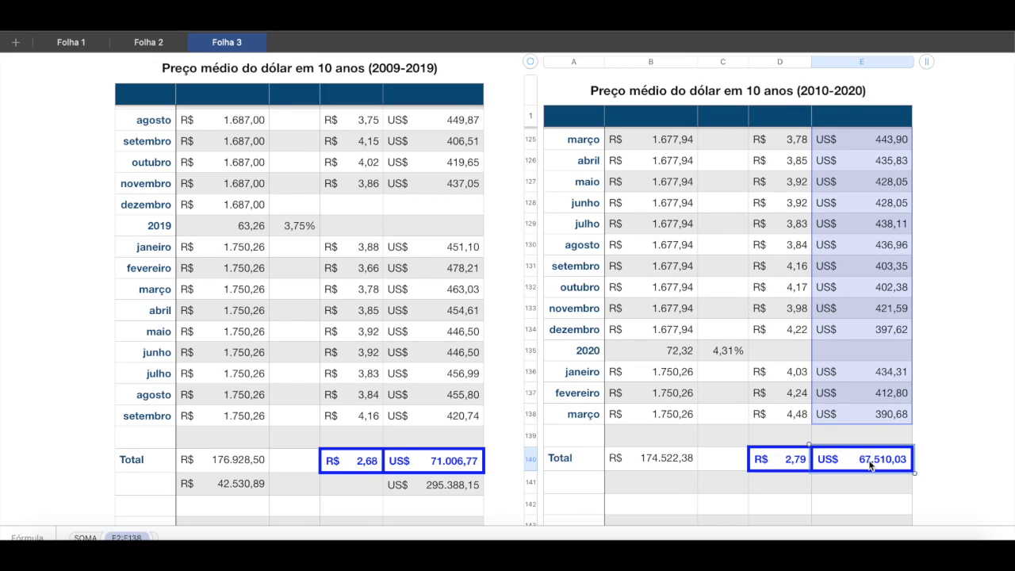
pyautogui.click(784, 468)
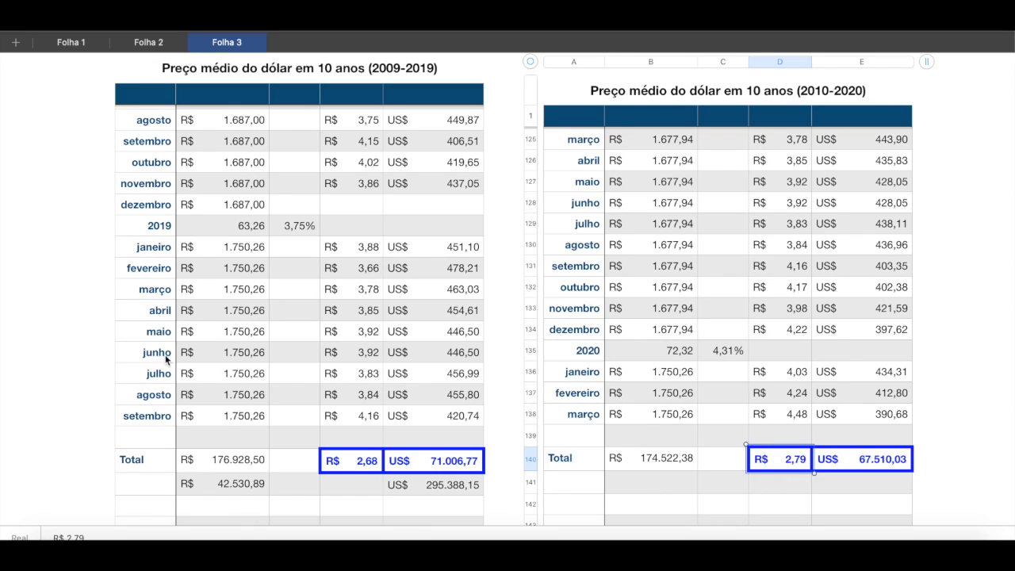
pyautogui.click(349, 467)
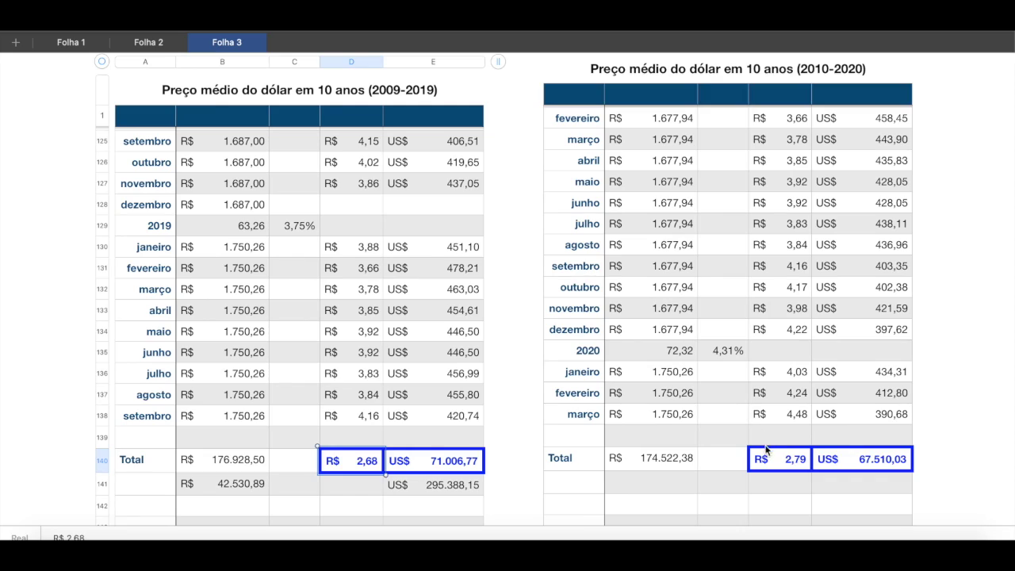
pyautogui.click(777, 467)
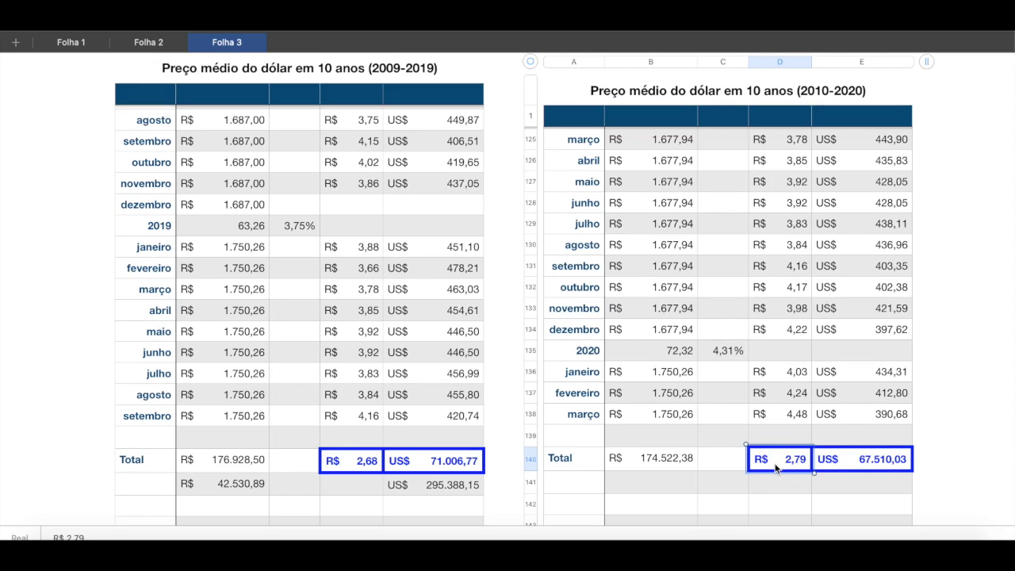
pyautogui.click(783, 485)
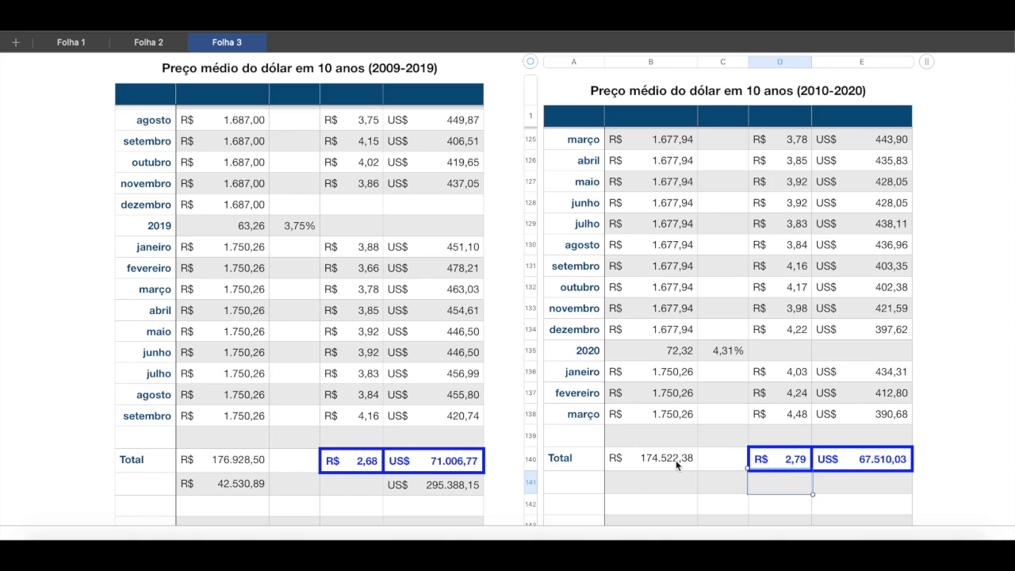
pyautogui.press('Tab')
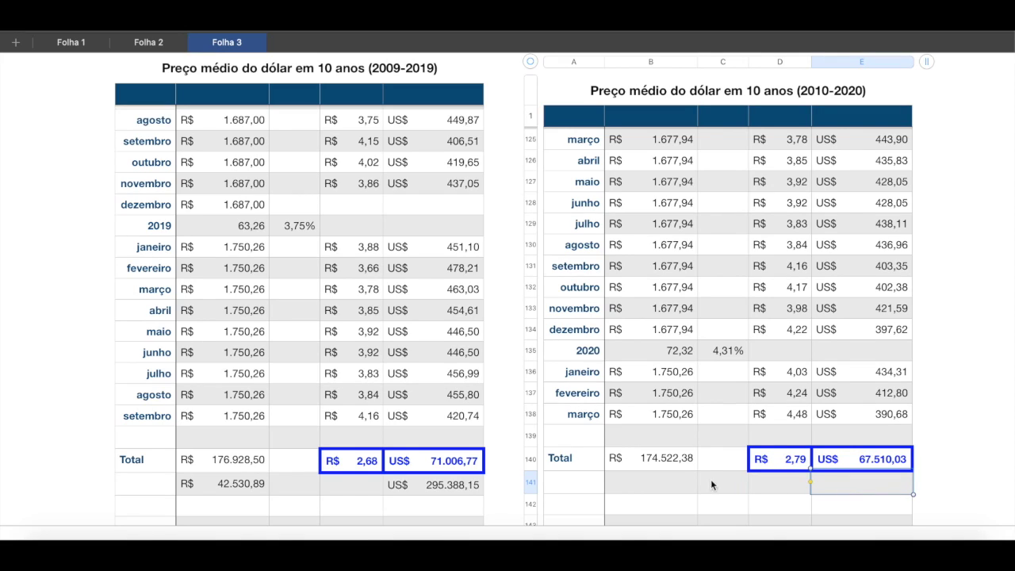
pyautogui.click(652, 459)
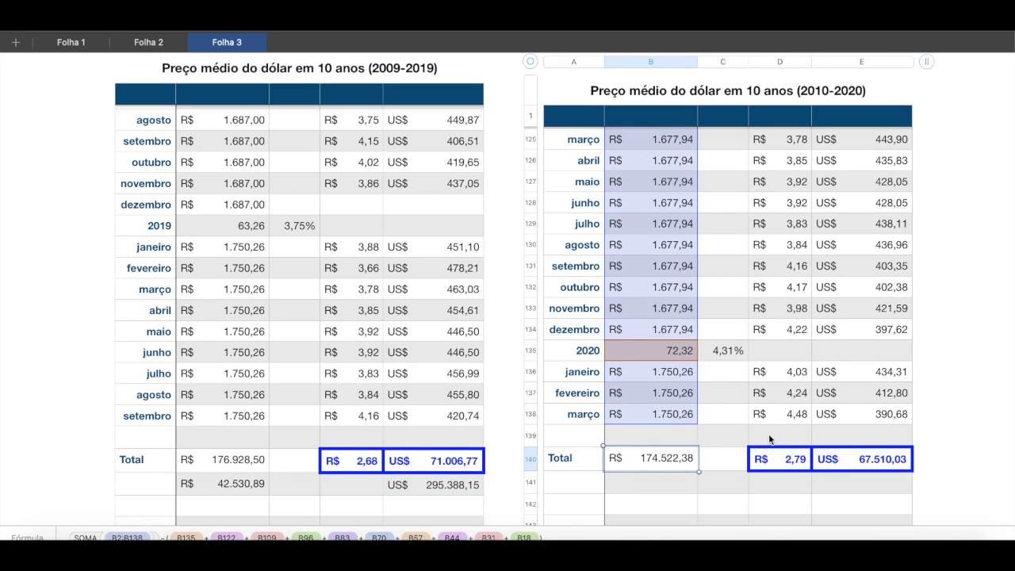
pyautogui.click(879, 464)
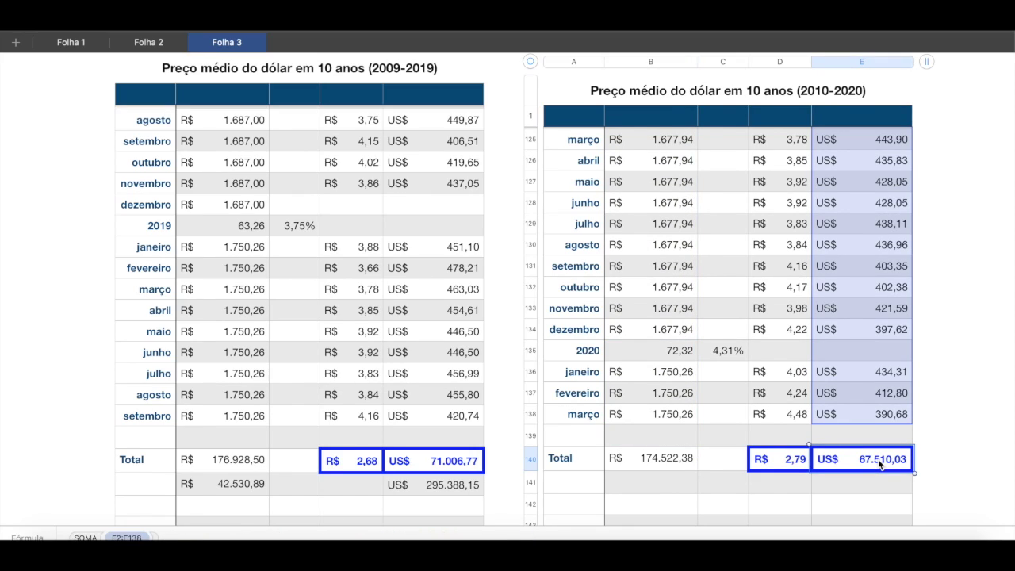
pyautogui.click(774, 461)
# Step: Below the 2010-2020 dollar total, in E141, multiply that total by March 2020's dollar rate using E140 × D138
pyautogui.click(845, 484)
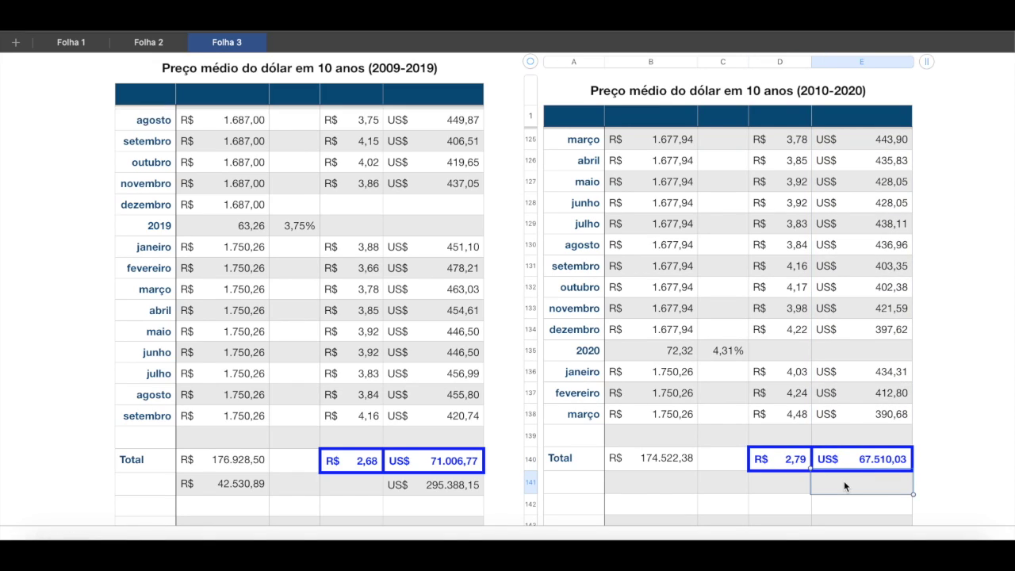
pyautogui.write('=')
pyautogui.click(865, 459)
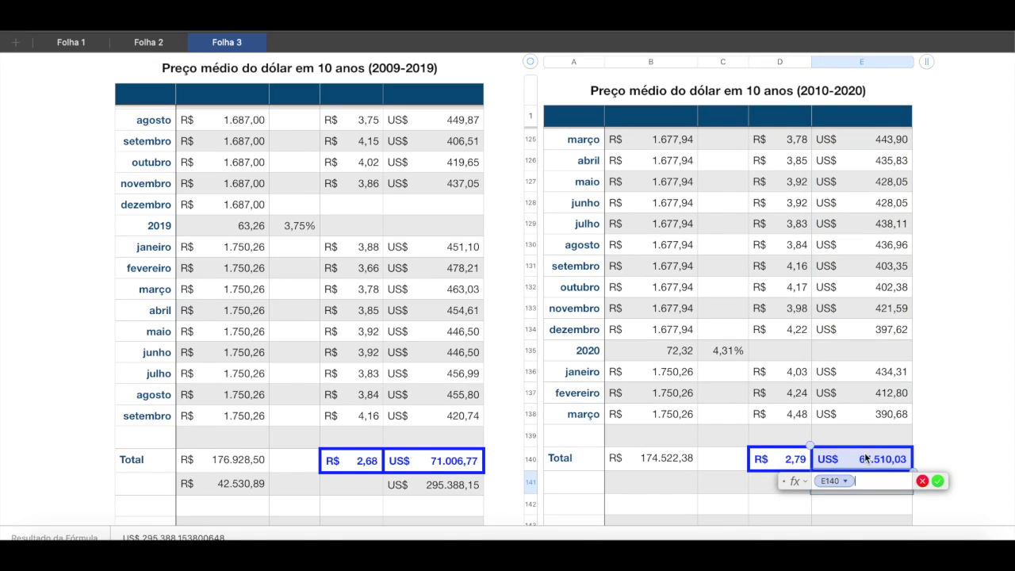
pyautogui.write('*')
pyautogui.click(778, 415)
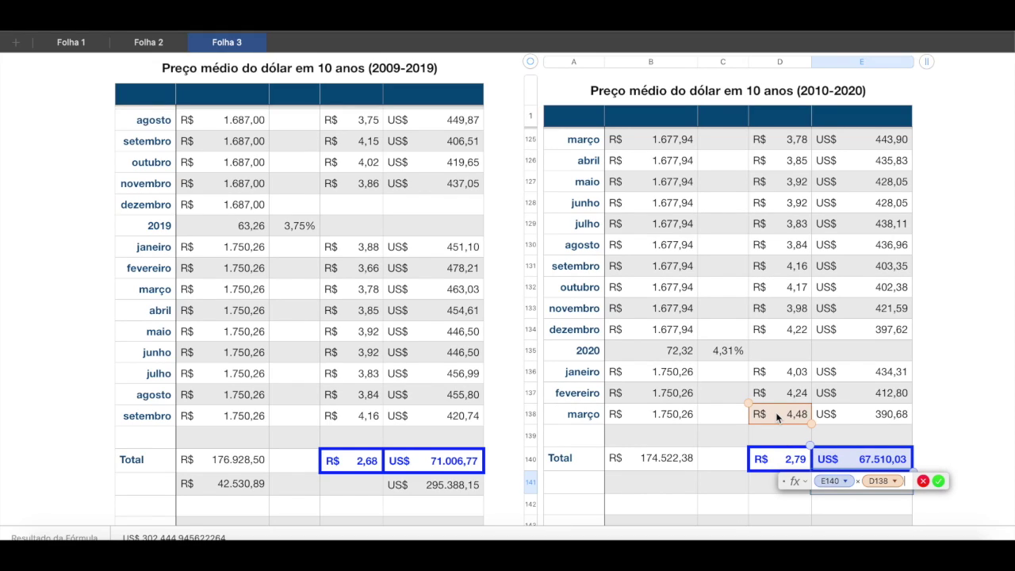
pyautogui.press('Return')
pyautogui.scroll(-3, 843, 459)
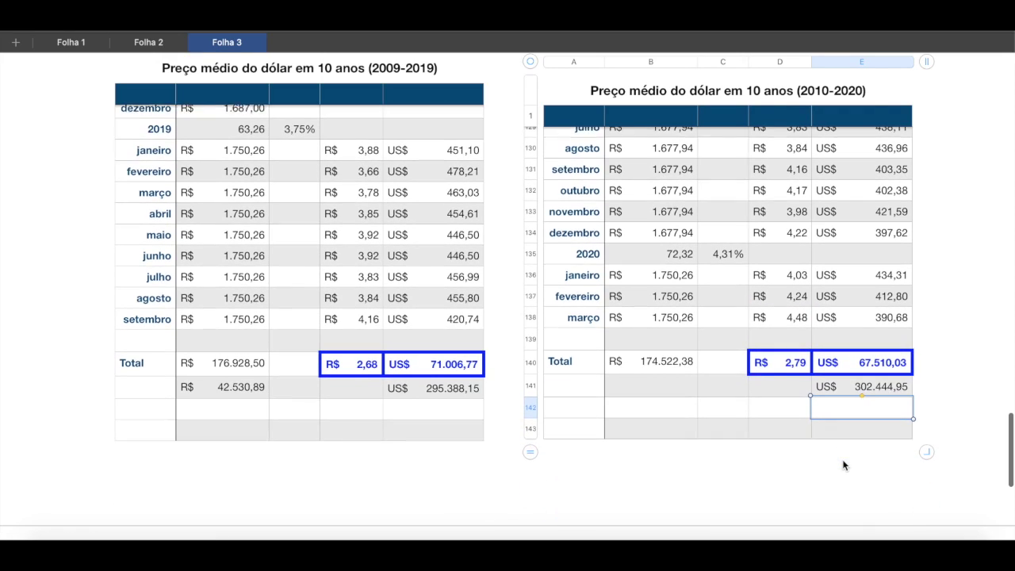
# Step: Change the currency of the 2010-2020 converted total in E141 to Real brasileiro (R$)
pyautogui.click(883, 387)
pyautogui.press('alt+super+i')
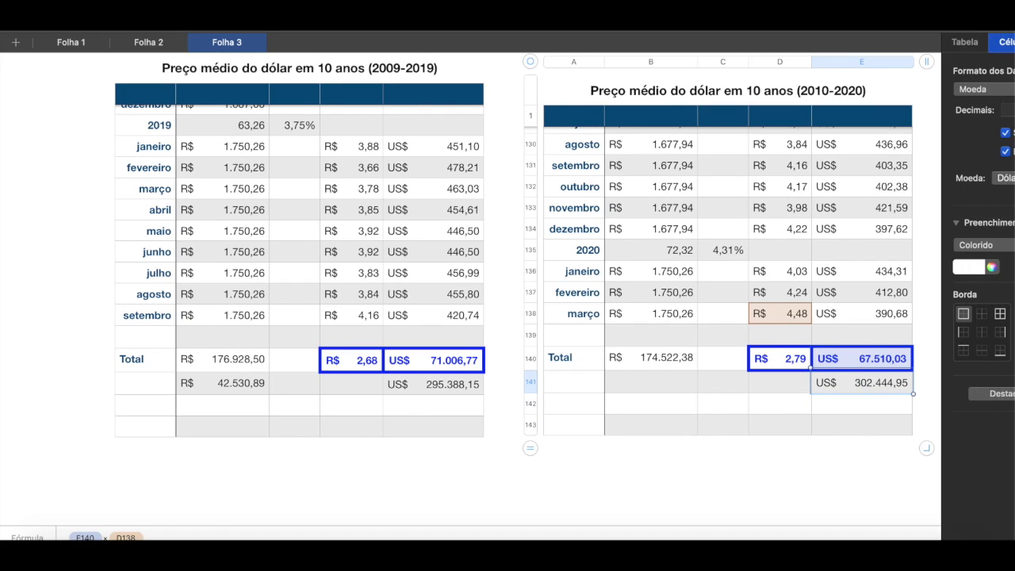
pyautogui.click(941, 90)
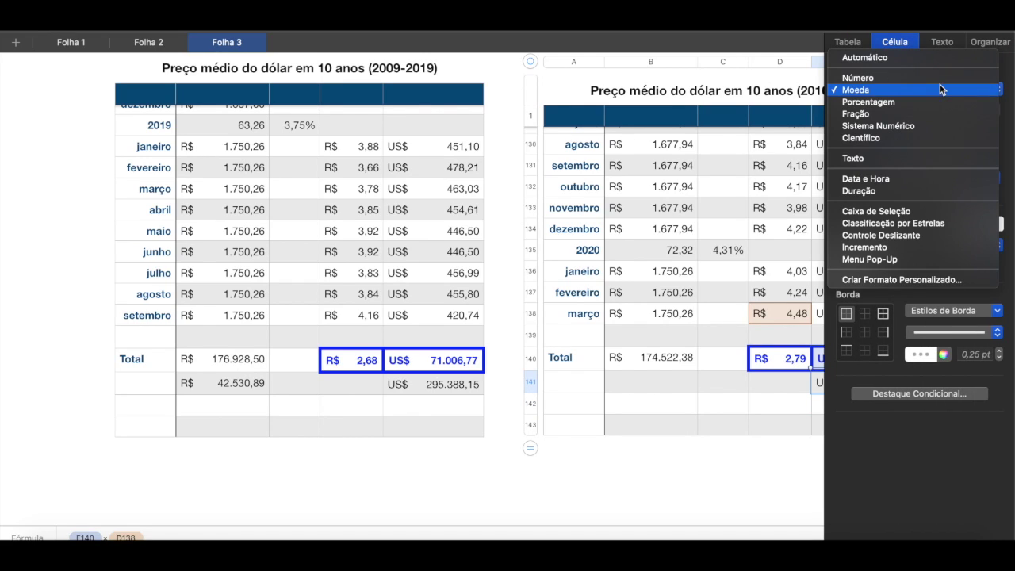
pyautogui.click(895, 45)
pyautogui.click(893, 93)
pyautogui.click(894, 91)
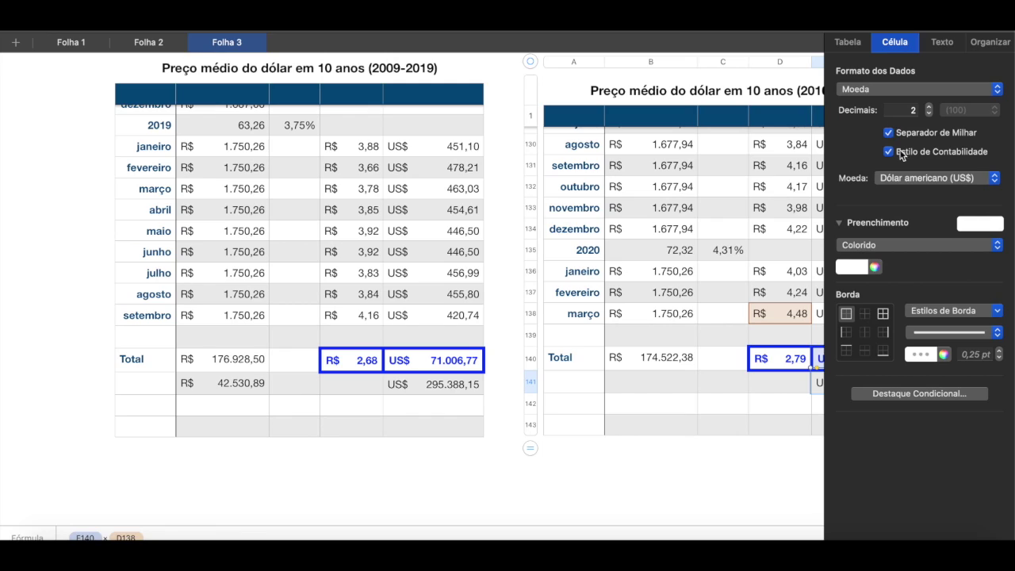
pyautogui.click(912, 177)
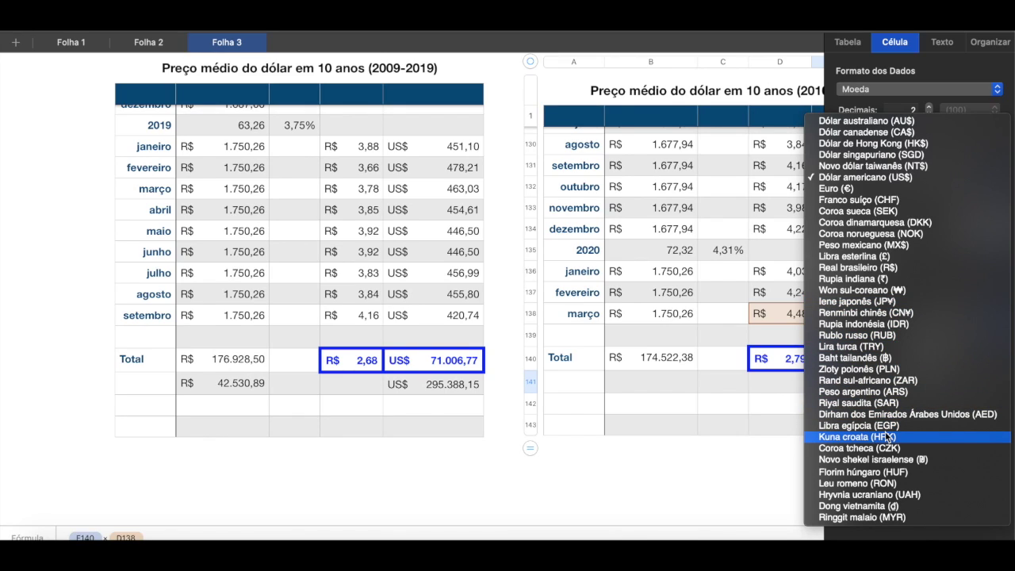
pyautogui.click(888, 267)
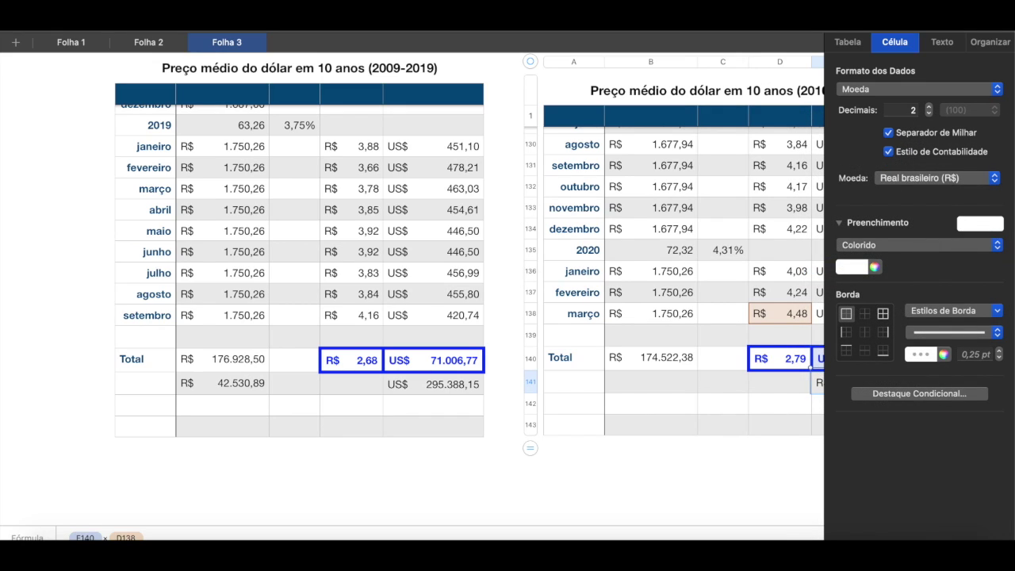
# Step: In the 2009-2019 table, set the currency of E141 to Real brasileiro (R$) and of B141 to Dólar americano (US$)
pyautogui.click(435, 387)
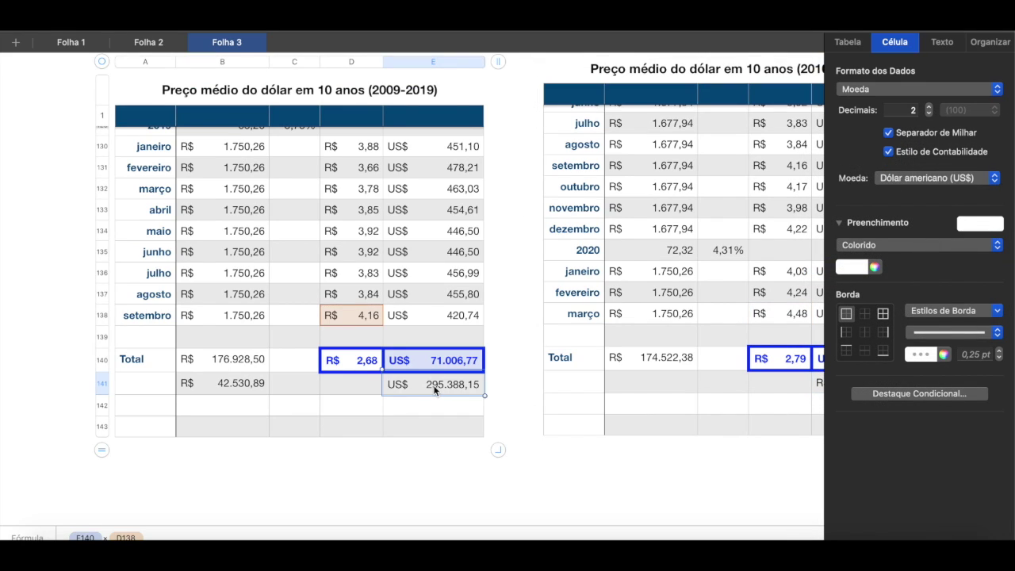
pyautogui.click(902, 179)
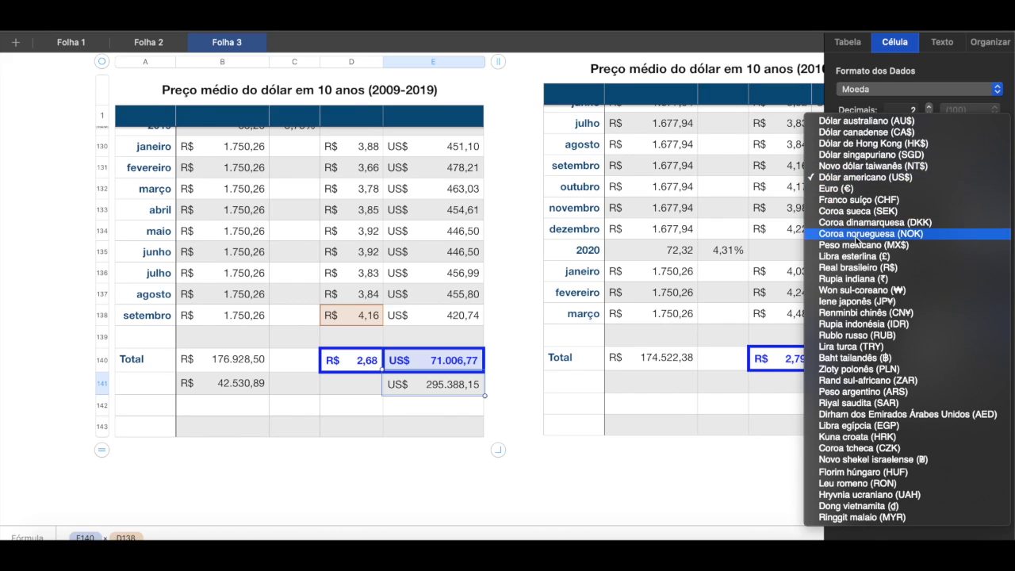
pyautogui.click(859, 268)
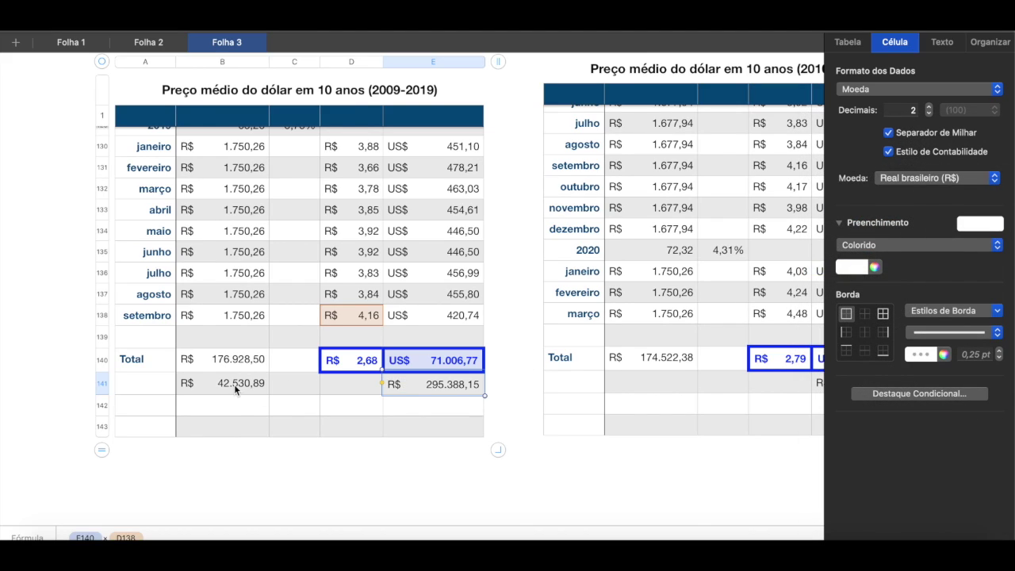
pyautogui.click(234, 384)
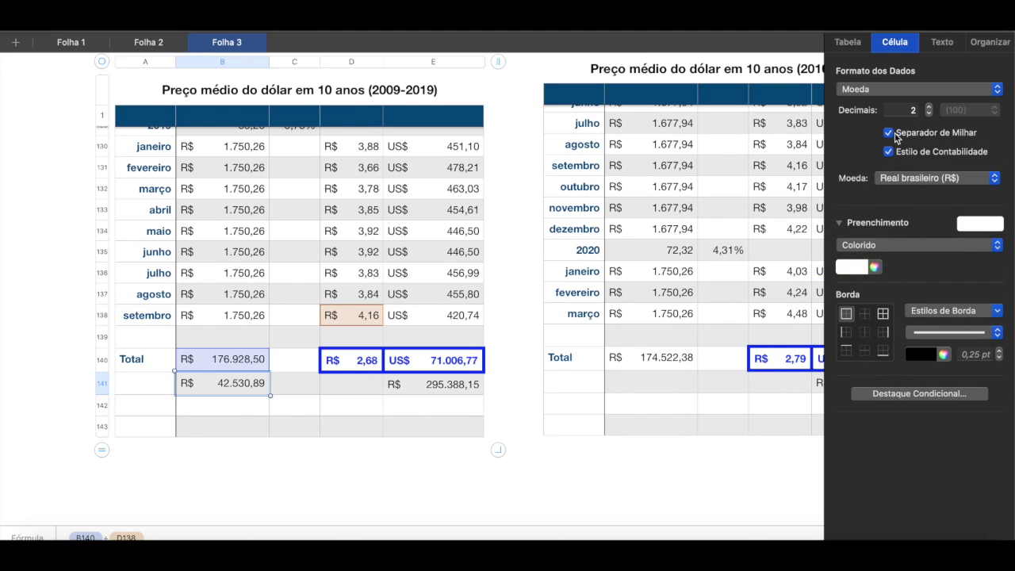
pyautogui.click(933, 177)
pyautogui.click(897, 87)
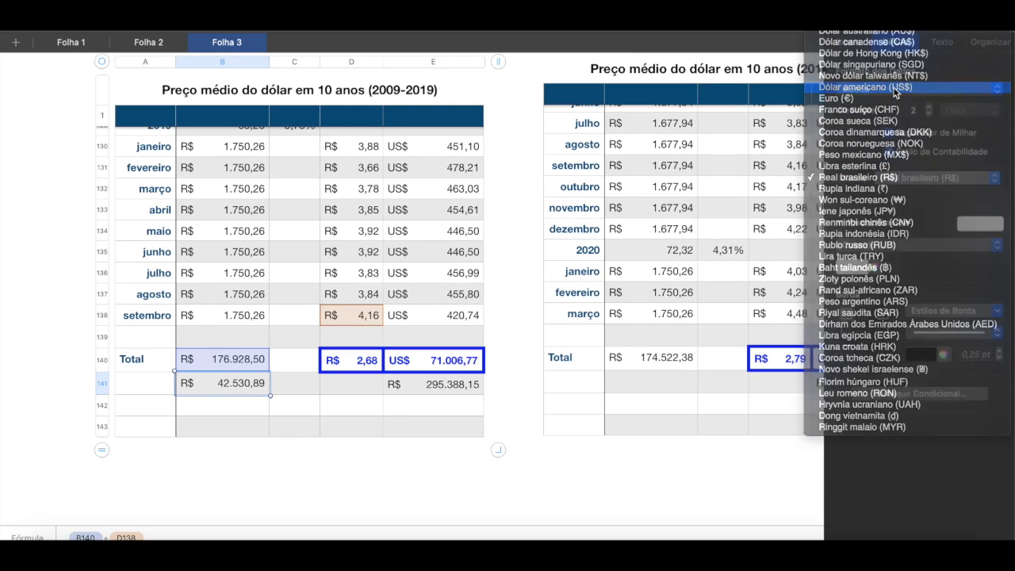
pyautogui.press('super+alt+i')
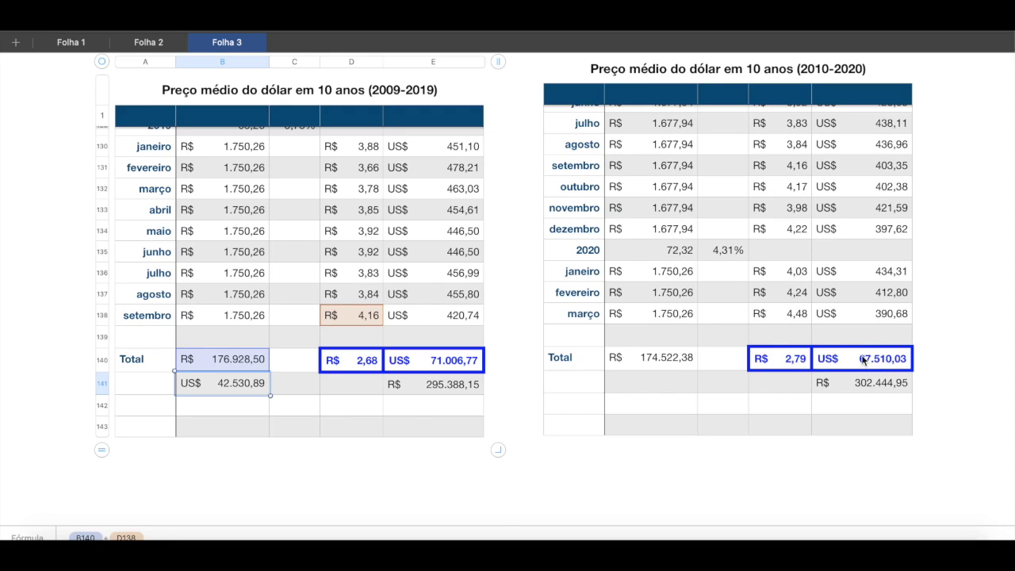
# Step: In E142 of the 2010-2020 table, subtract the total contribution from the converted total using E141 − B140
pyautogui.click(776, 362)
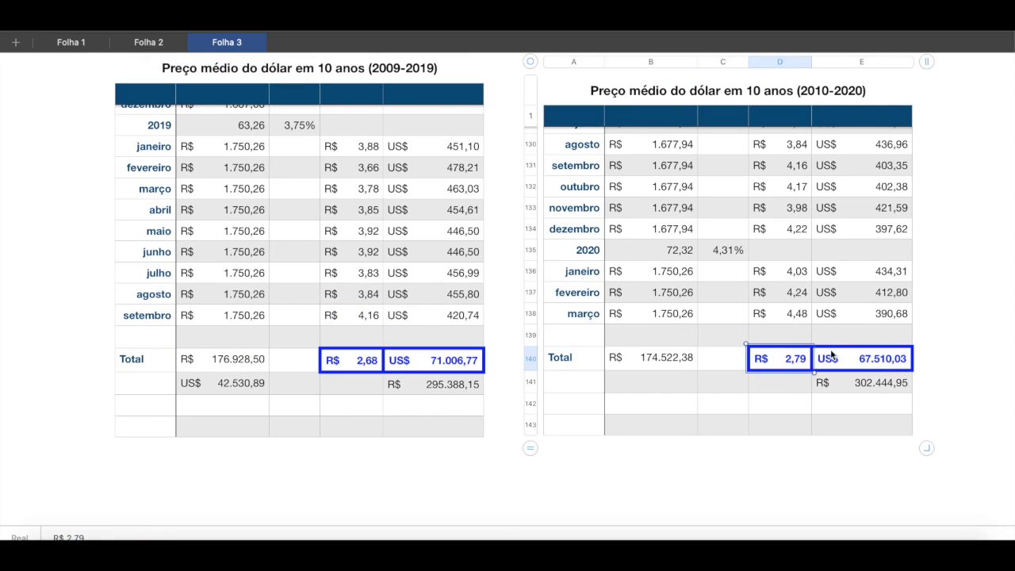
pyautogui.click(872, 385)
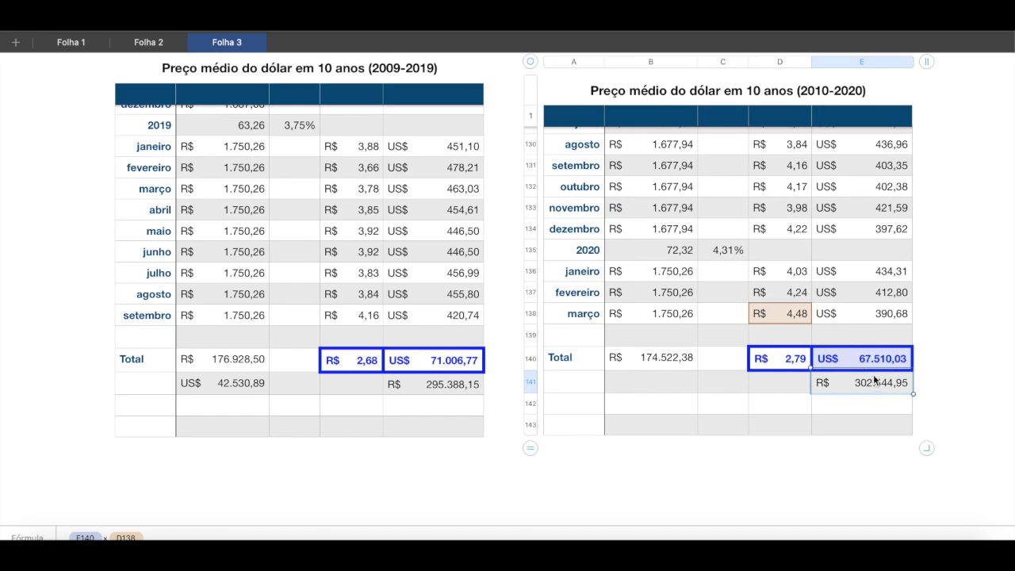
pyautogui.click(840, 411)
pyautogui.write('=')
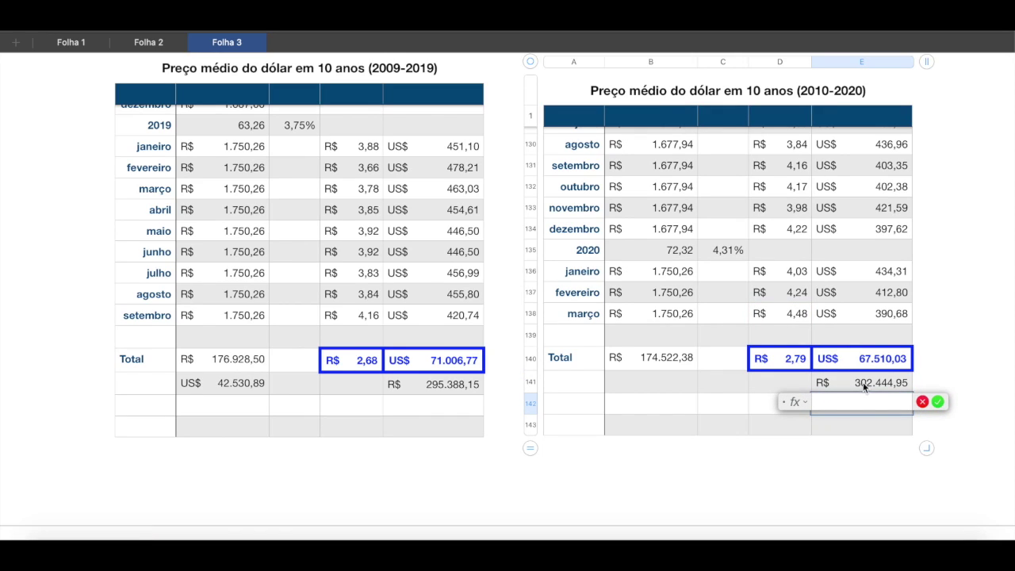
pyautogui.click(867, 384)
pyautogui.write('-')
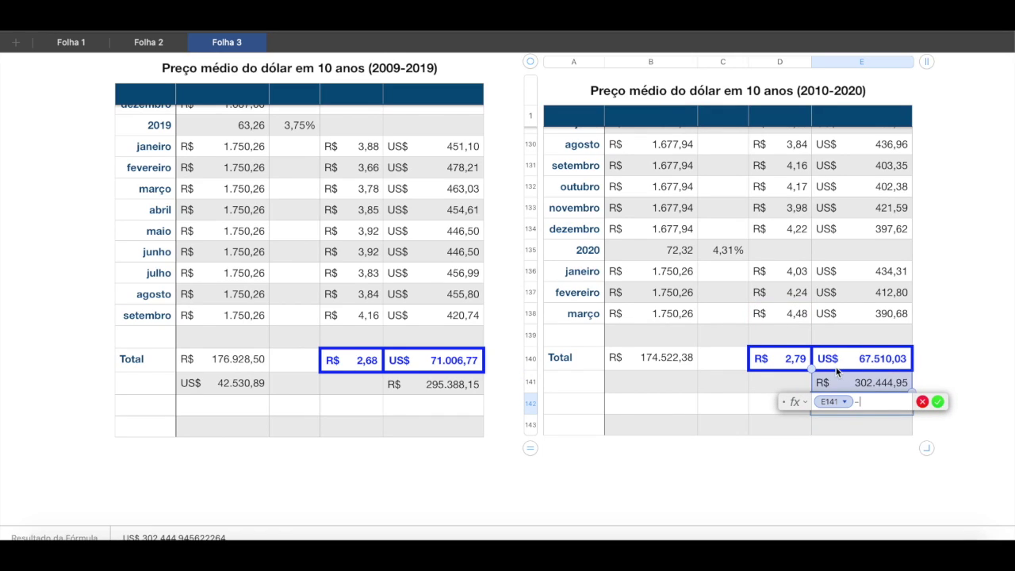
pyautogui.click(646, 358)
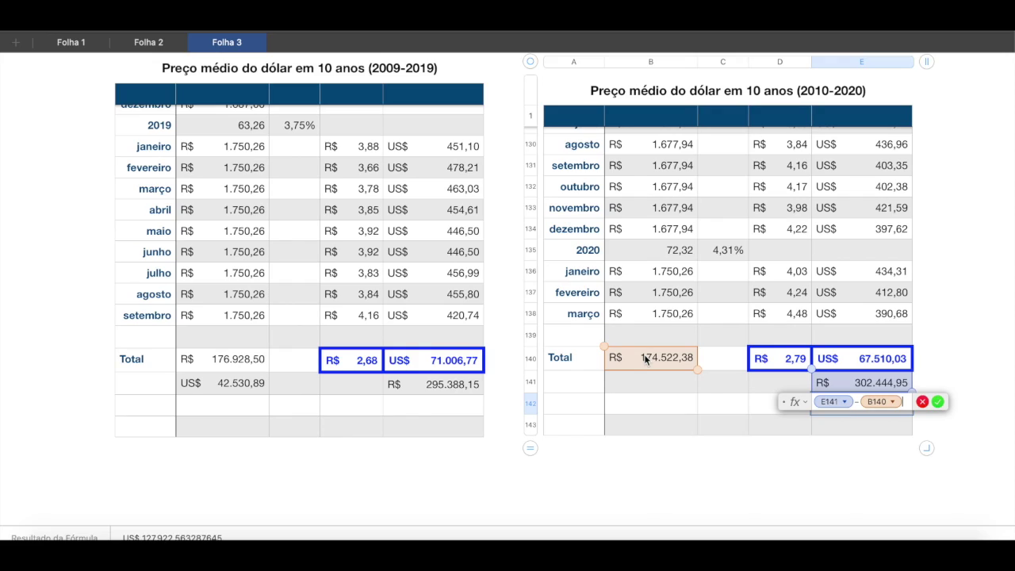
pyautogui.press('Return')
# Step: Change the currency of the 2010-2020 difference in E142 to Real brasileiro (R$) and check its formula
pyautogui.click(865, 407)
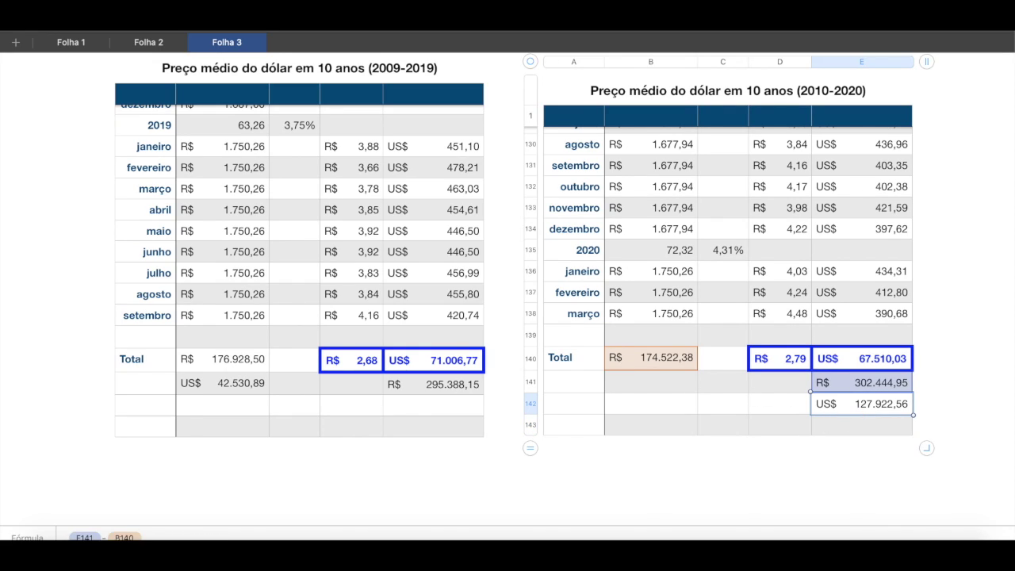
pyautogui.click(949, 16)
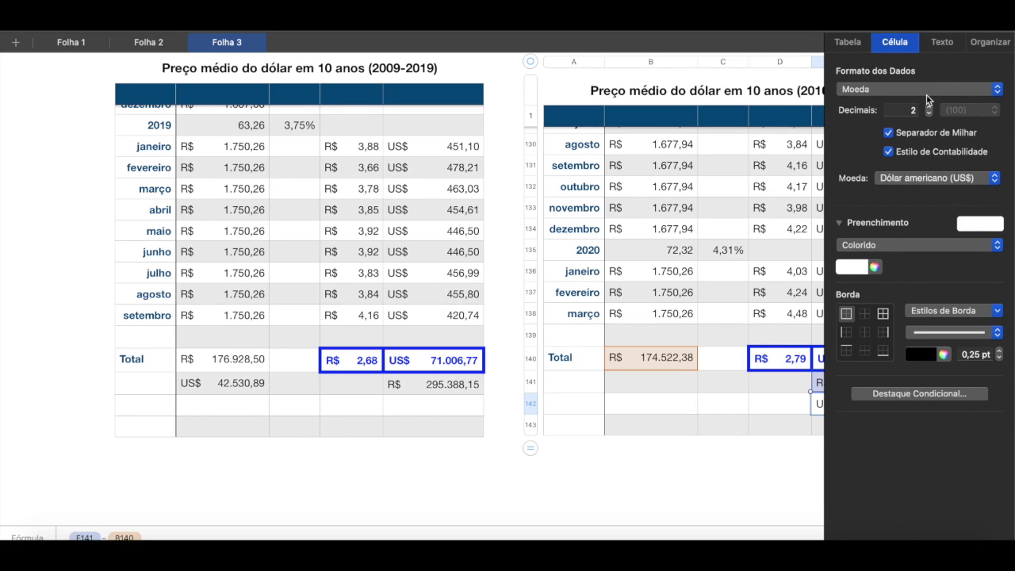
pyautogui.click(920, 179)
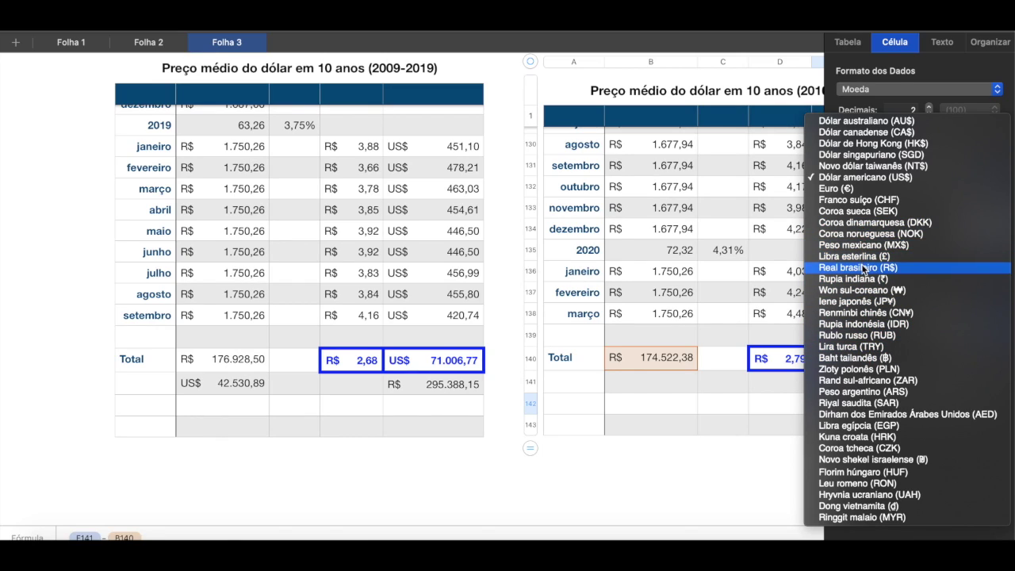
pyautogui.click(861, 268)
pyautogui.press('super+alt+i')
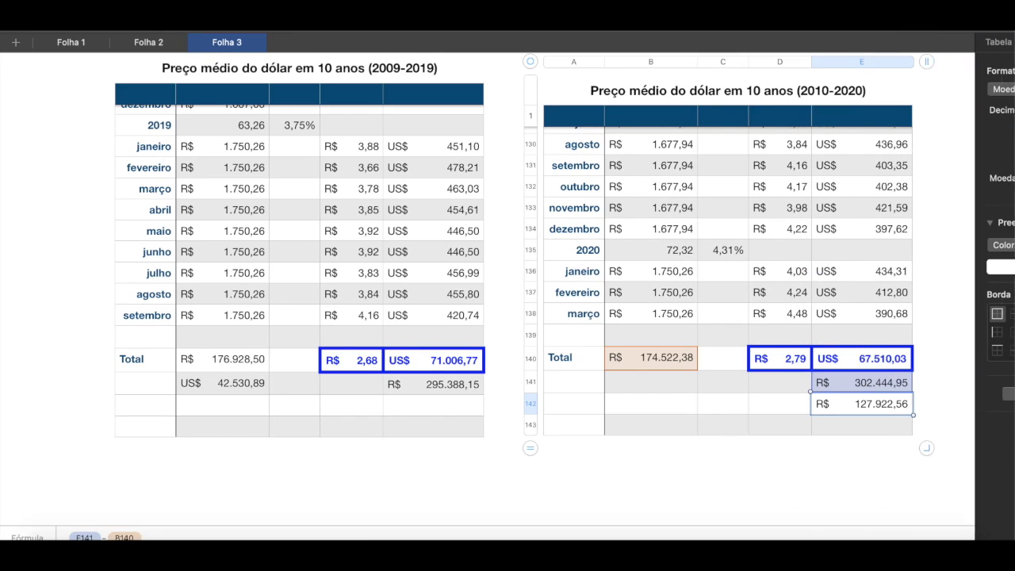
pyautogui.click(761, 427)
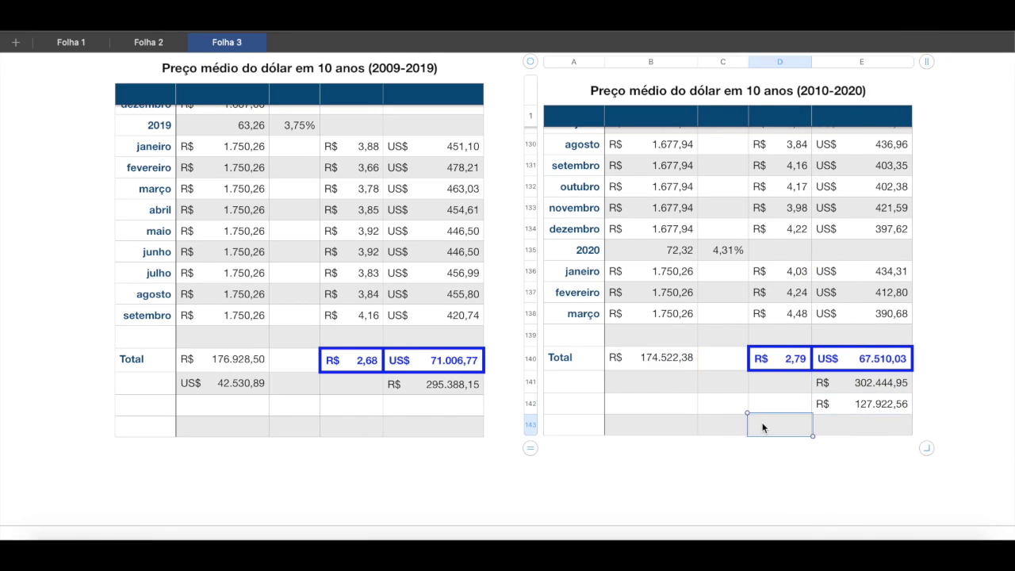
pyautogui.doubleClick(858, 411)
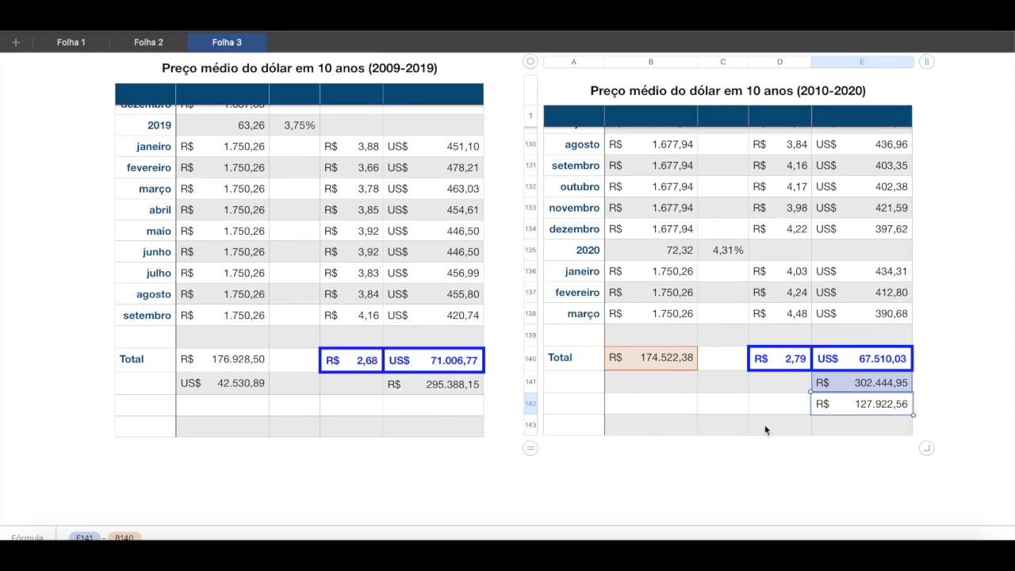
pyautogui.click(704, 426)
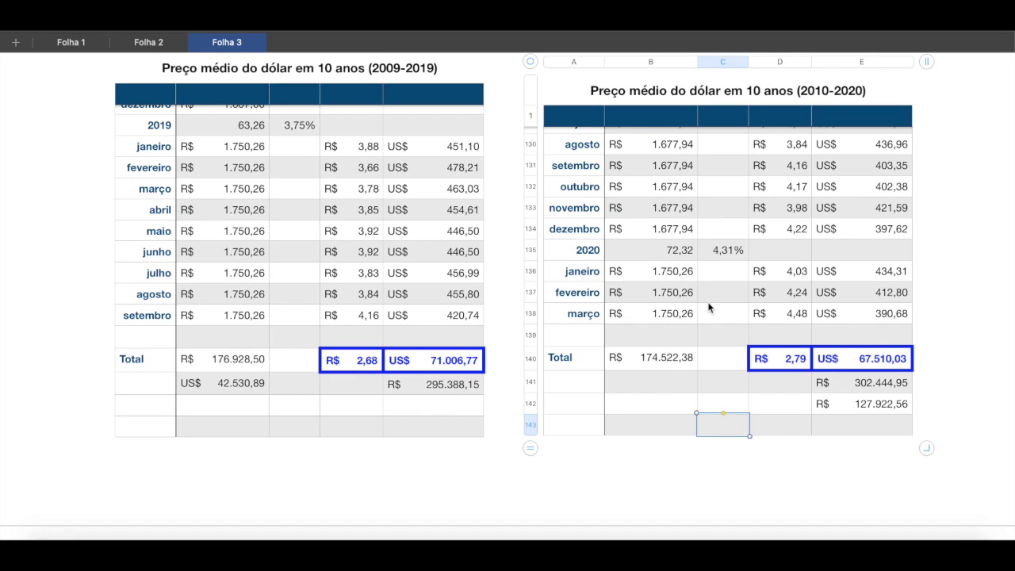
# Step: Check the 2010-2020 average dollar price, and review the monthly contributions from 2008 to 2019 and the average price on Folha 2
pyautogui.click(663, 386)
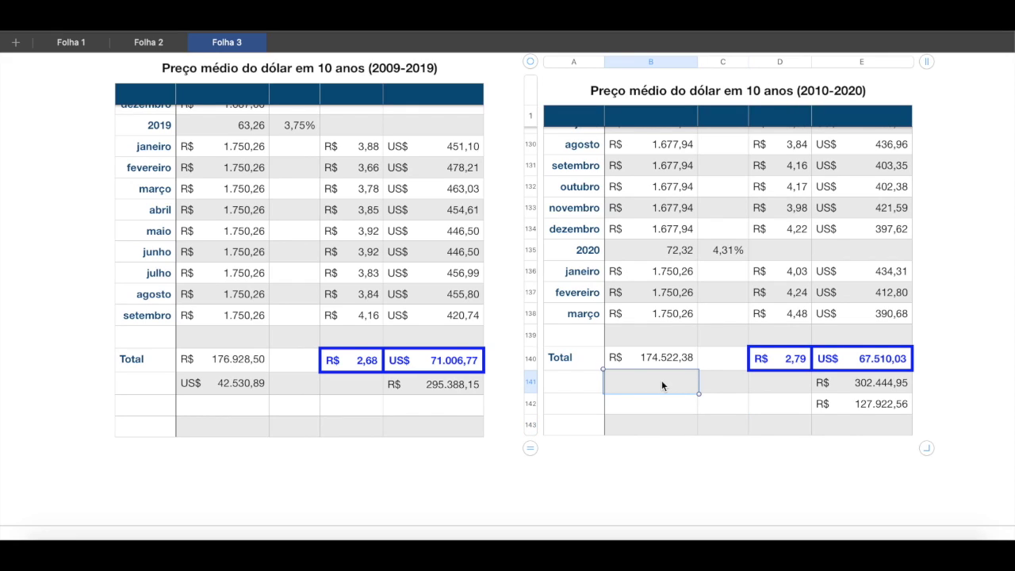
pyautogui.click(786, 358)
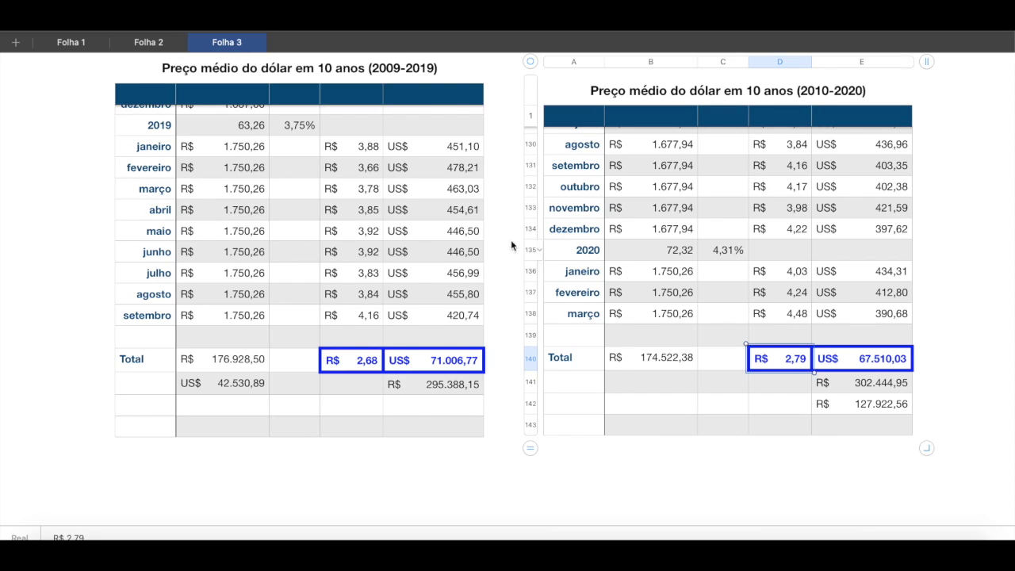
pyautogui.click(147, 44)
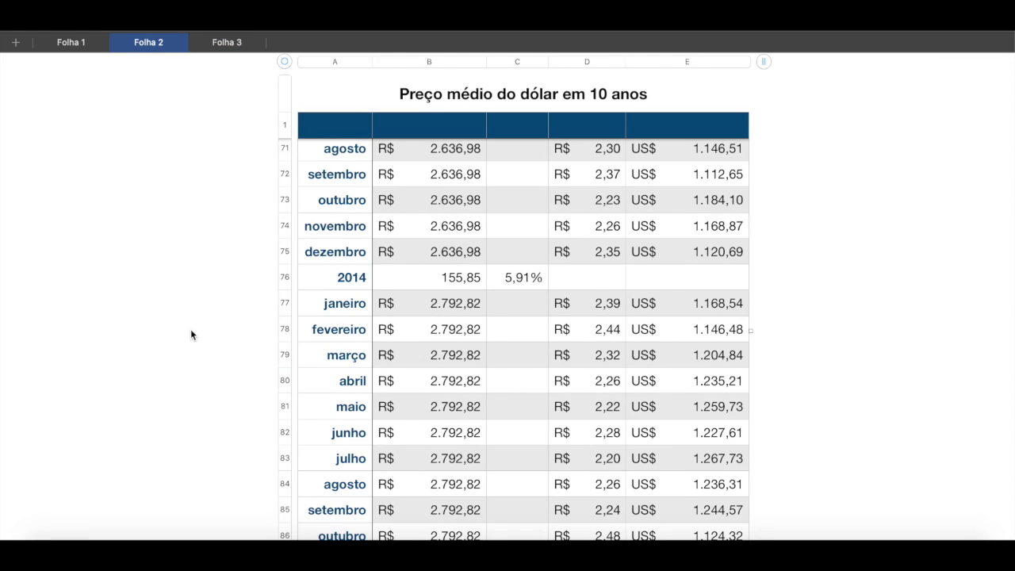
pyautogui.scroll(15, 687, 448)
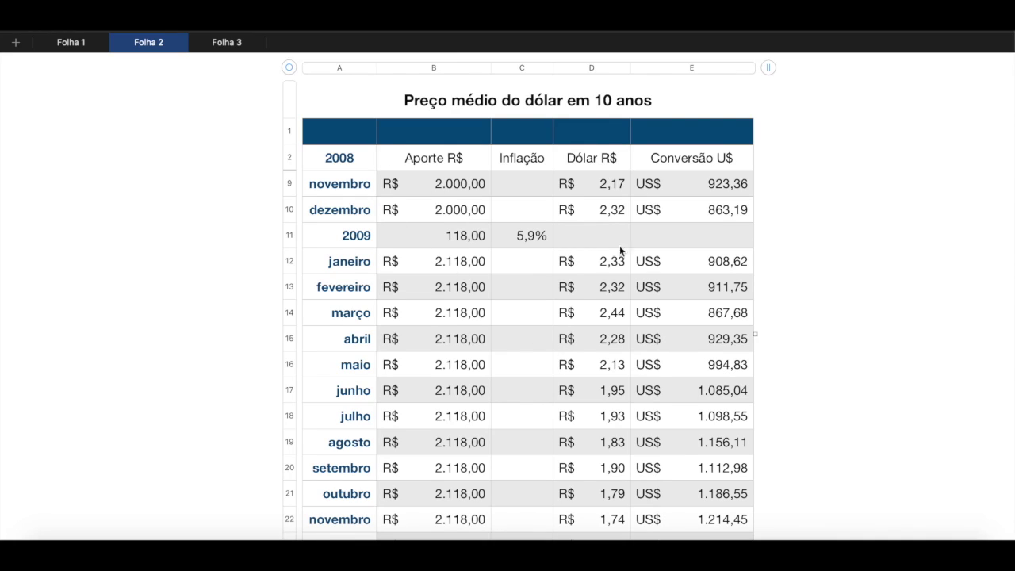
pyautogui.click(457, 192)
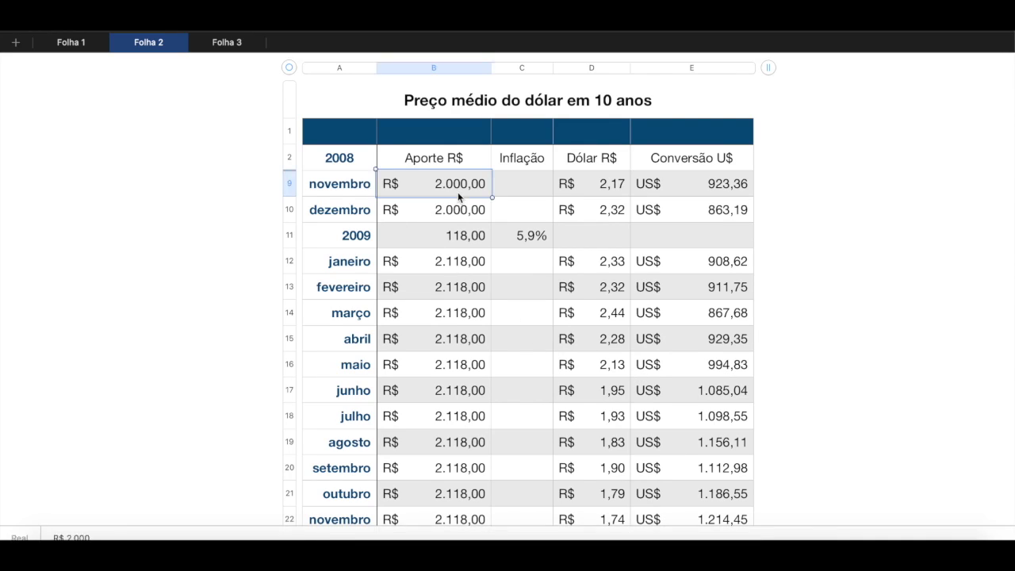
pyautogui.scroll(-20, 458, 192)
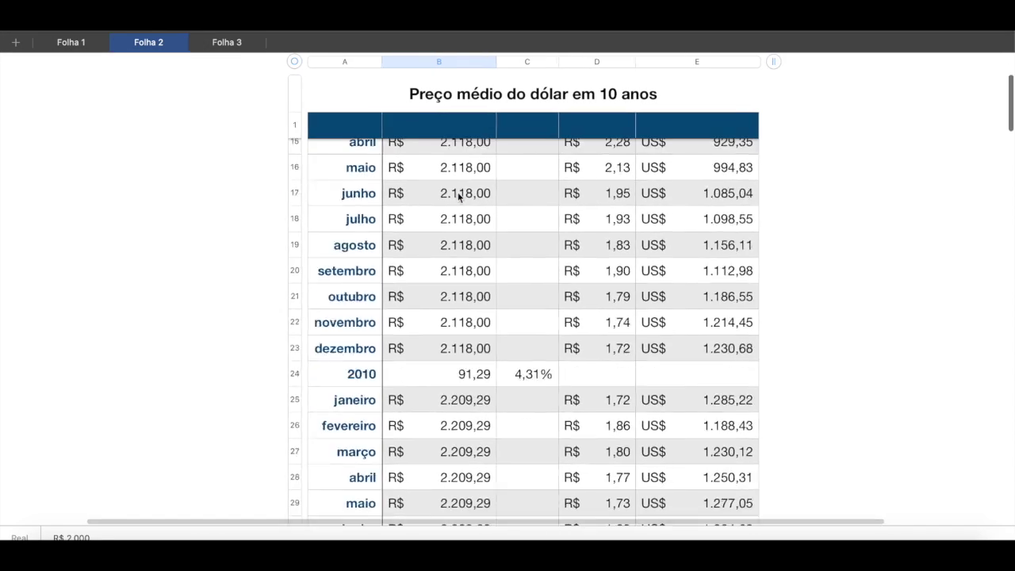
pyautogui.scroll(-5, 458, 192)
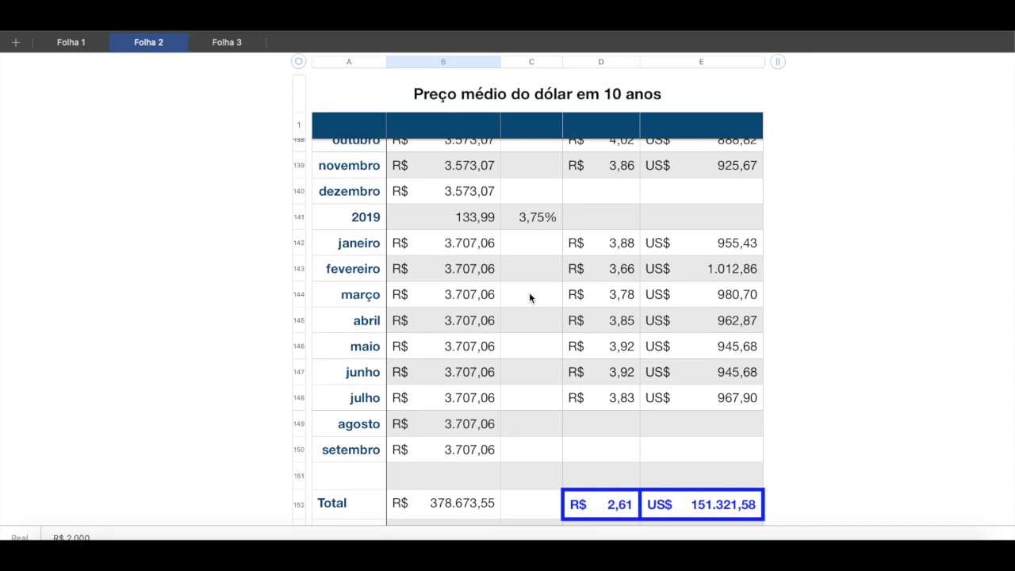
pyautogui.click(466, 458)
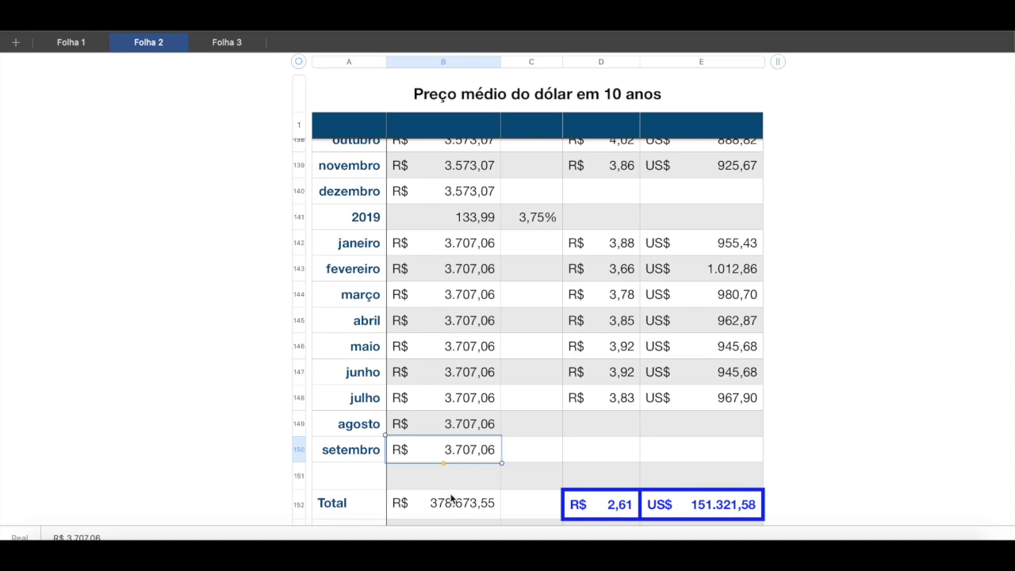
pyautogui.click(599, 505)
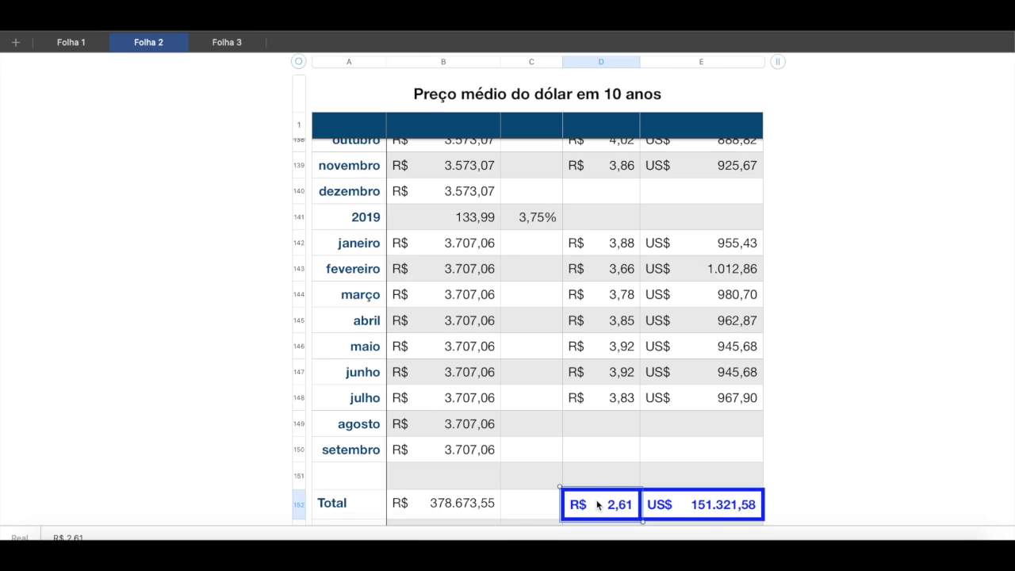
# Step: Try extending the SOMA range of the total contribution in B152 to B2:B150, and undo the change
pyautogui.click(453, 505)
pyautogui.scroll(-3, 452, 502)
pyautogui.scroll(-1, 453, 504)
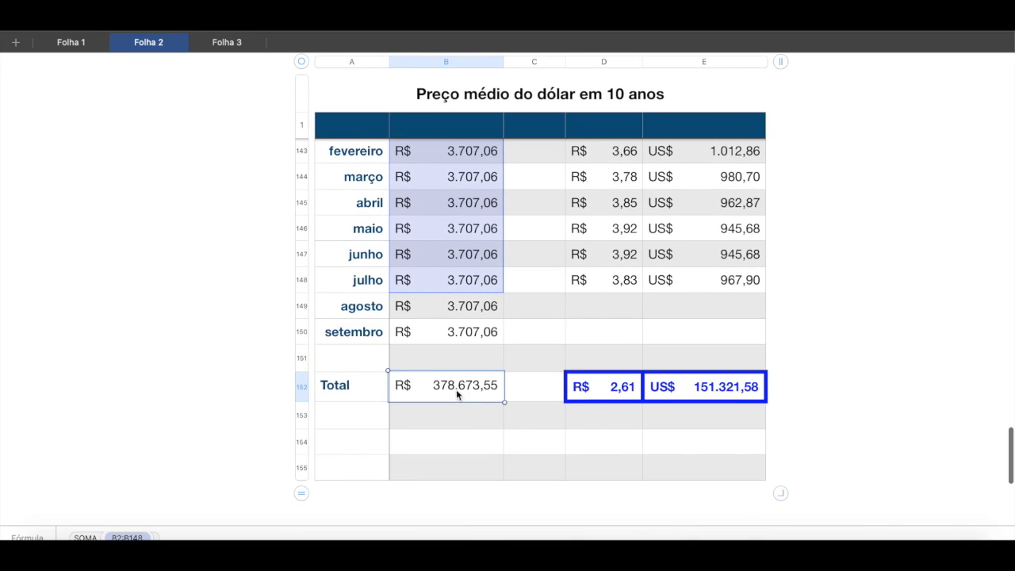
pyautogui.press('Return')
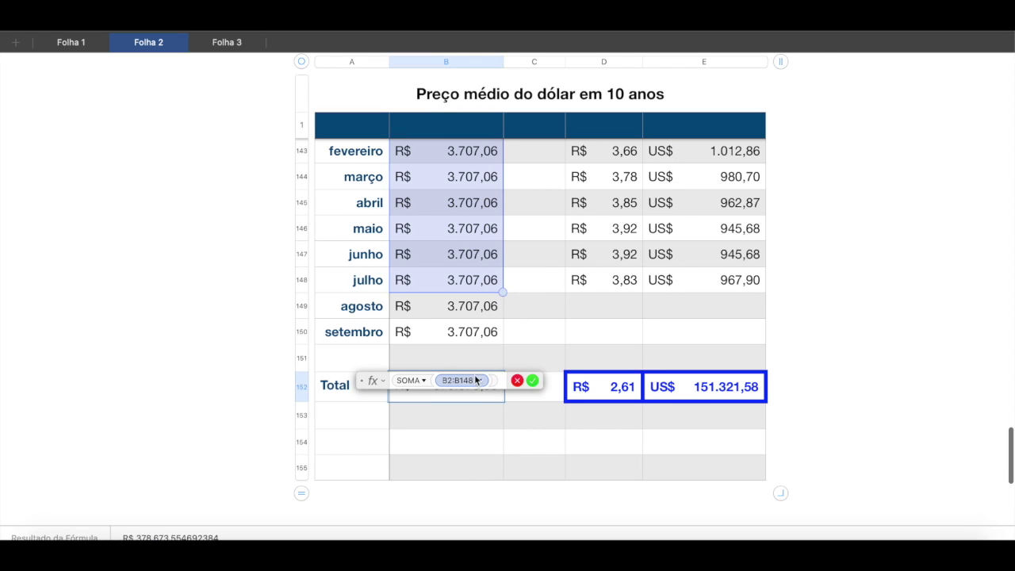
pyautogui.moveTo(503, 293); pyautogui.dragTo(500, 338)
pyautogui.press('Return')
pyautogui.scroll(-3, 500, 333)
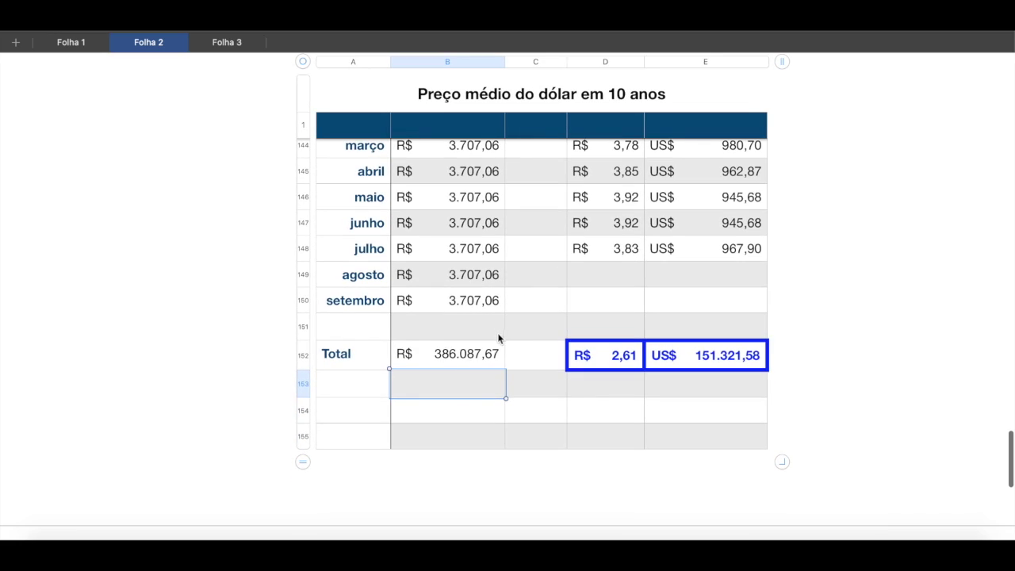
pyautogui.click(461, 358)
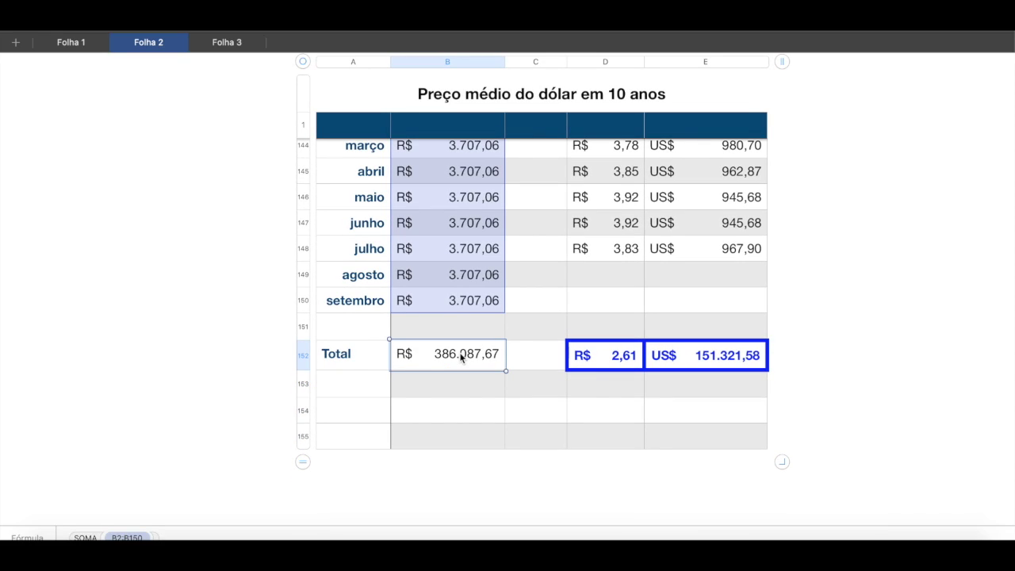
pyautogui.press('super+z')
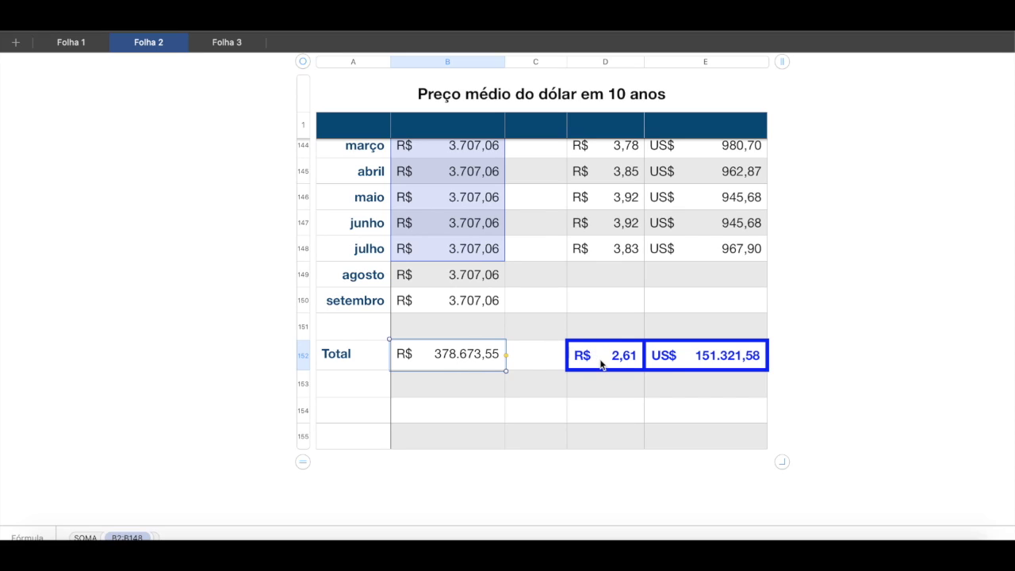
# Step: In E153 of Folha 2, divide the total contribution by the July 2019 dollar price using B152 ÷ D148
pyautogui.click(708, 361)
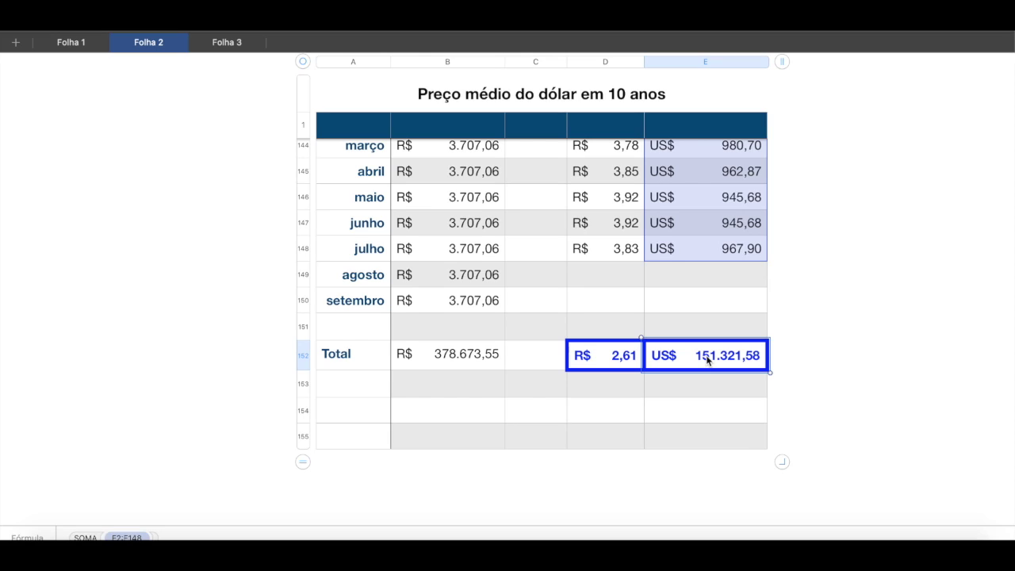
pyautogui.click(461, 359)
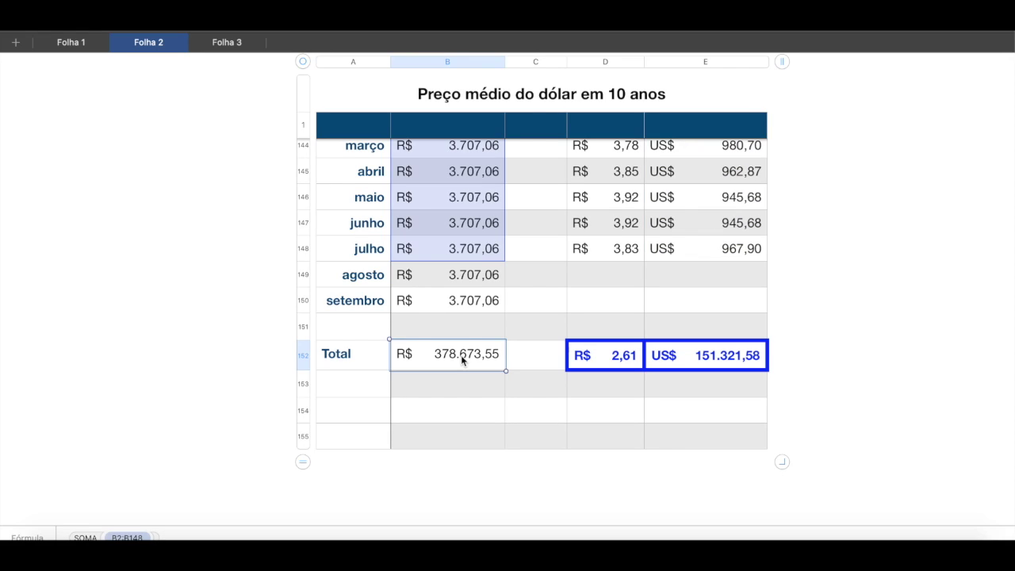
pyautogui.click(694, 384)
pyautogui.write('=')
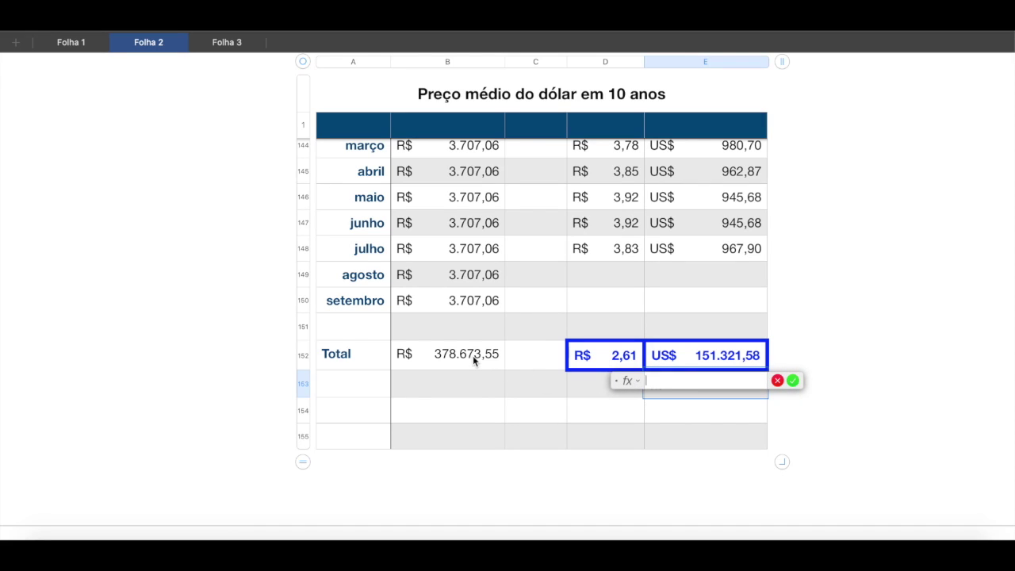
pyautogui.click(474, 358)
pyautogui.write('/')
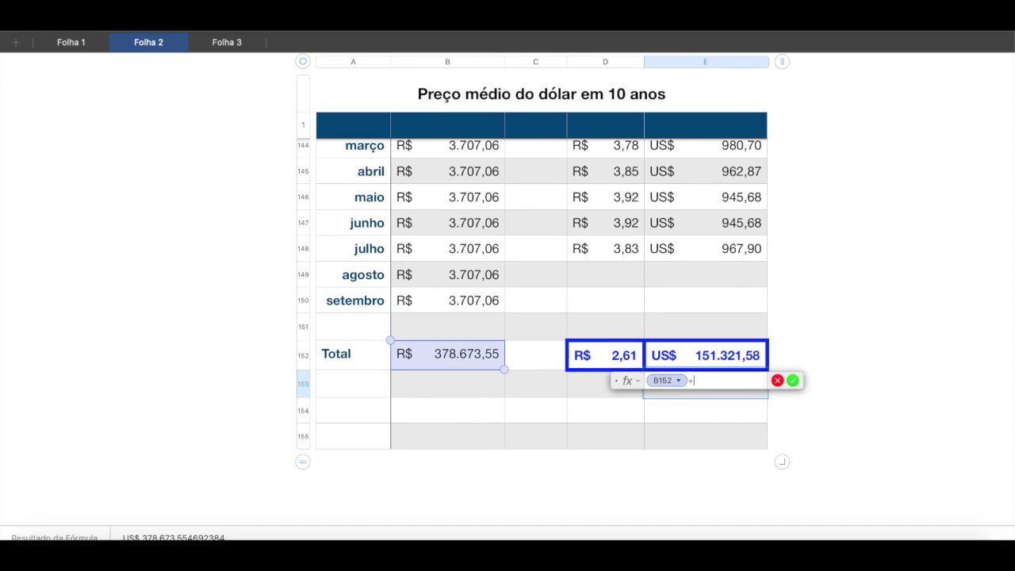
pyautogui.click(612, 254)
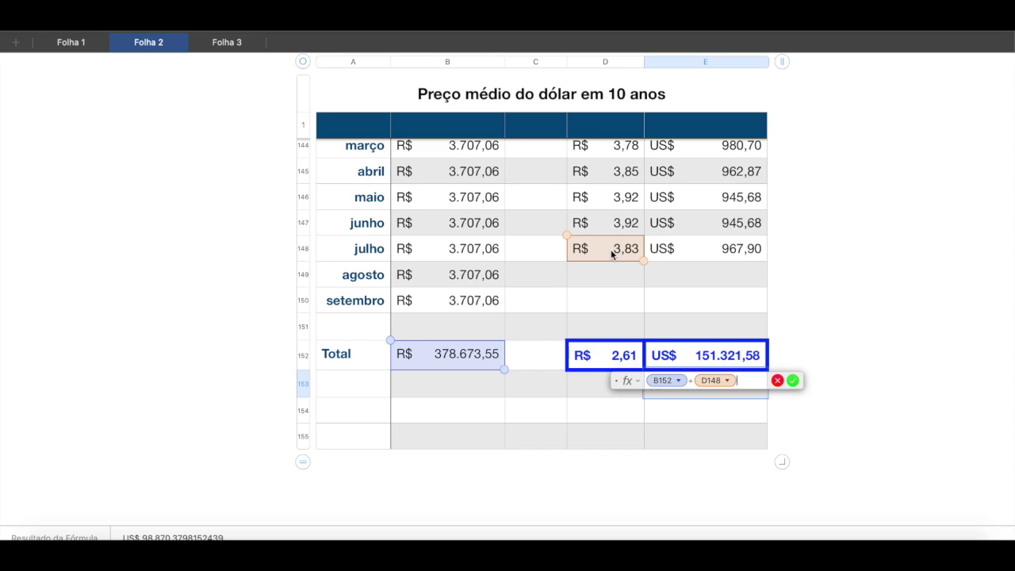
pyautogui.press('Return')
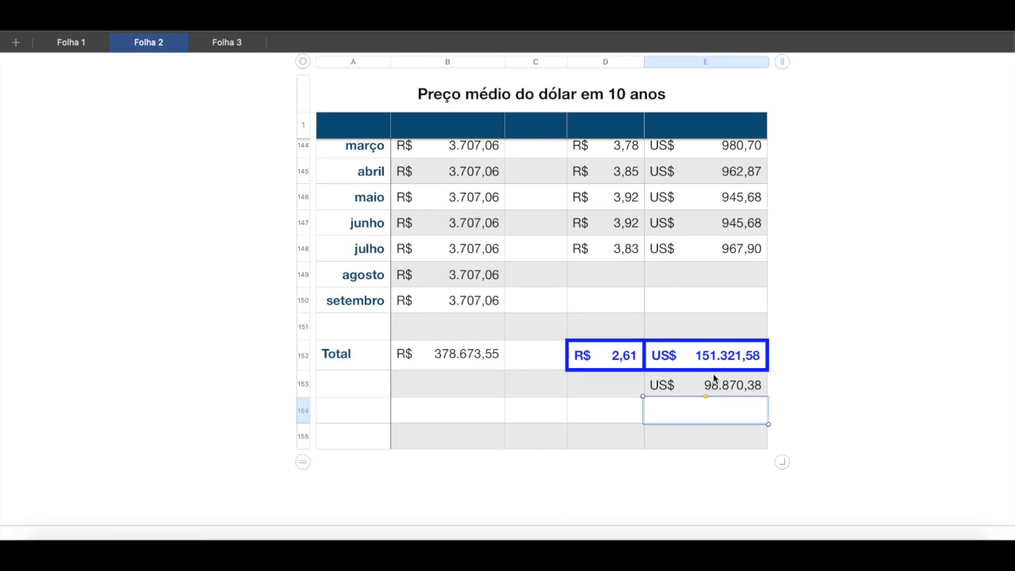
# Step: Compare the single-purchase dollar amount in E153 with the accumulated dollars in E152, and deselect the table
pyautogui.click(741, 386)
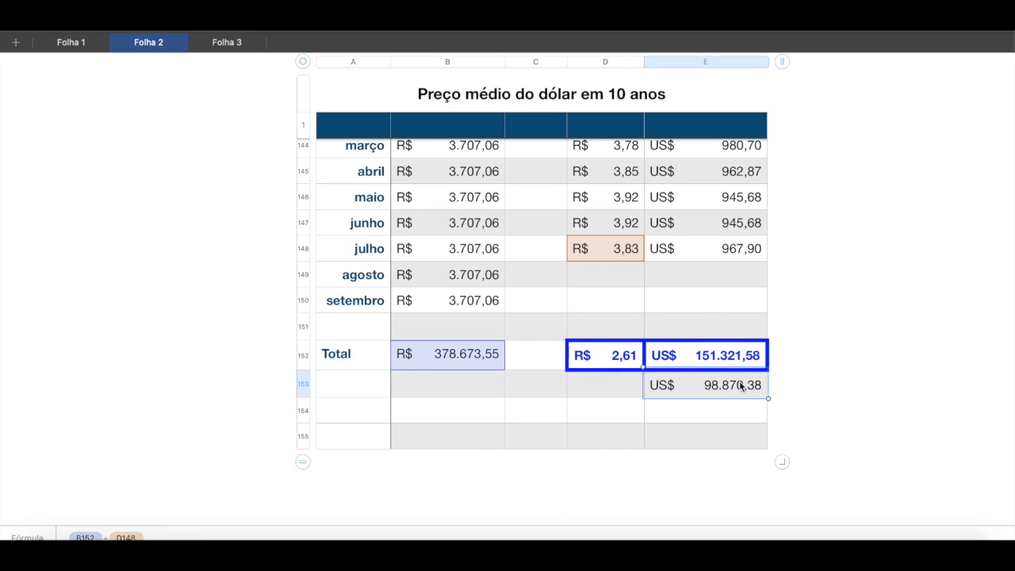
pyautogui.click(714, 355)
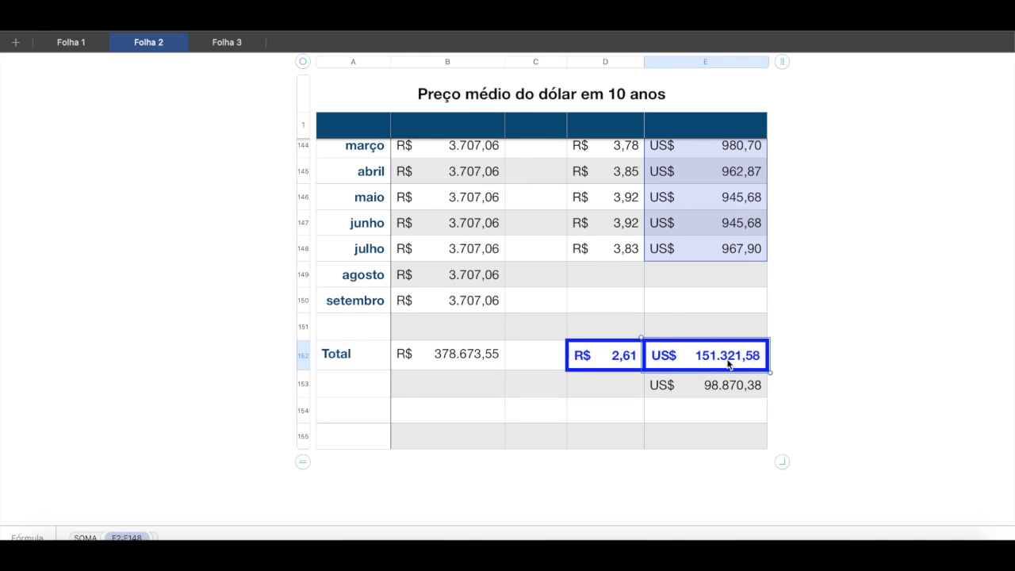
pyautogui.click(698, 388)
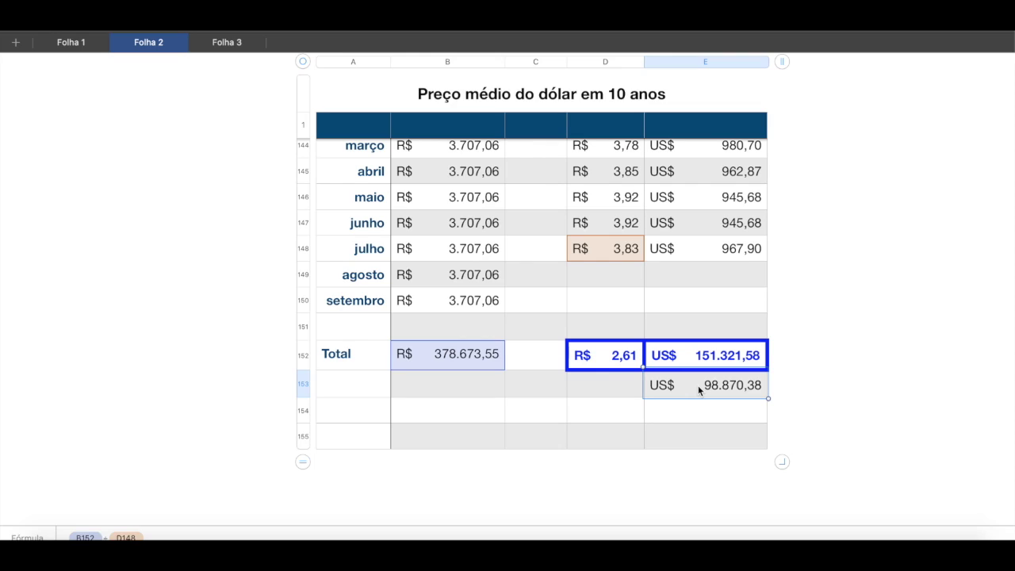
pyautogui.click(827, 318)
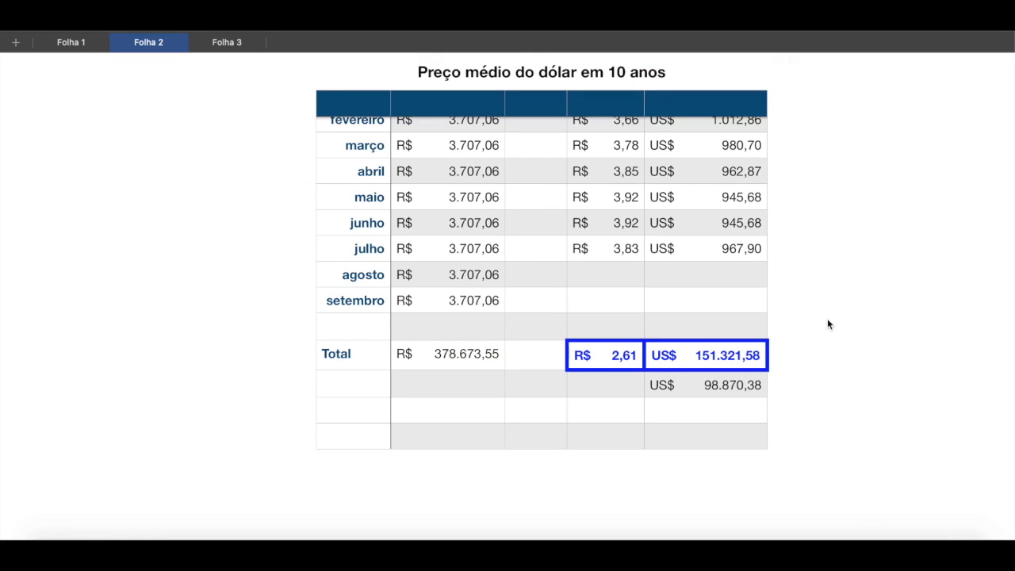
# Step: Return to Folha 3 and switch to the browser article to examine its ten-year average dollar price table
pyautogui.click(223, 42)
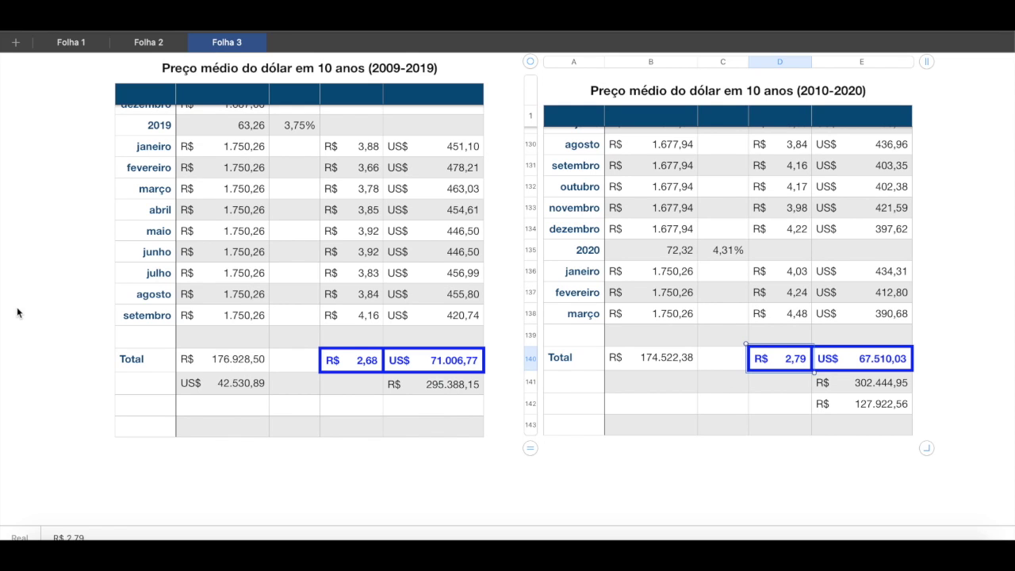
pyautogui.click(808, 533)
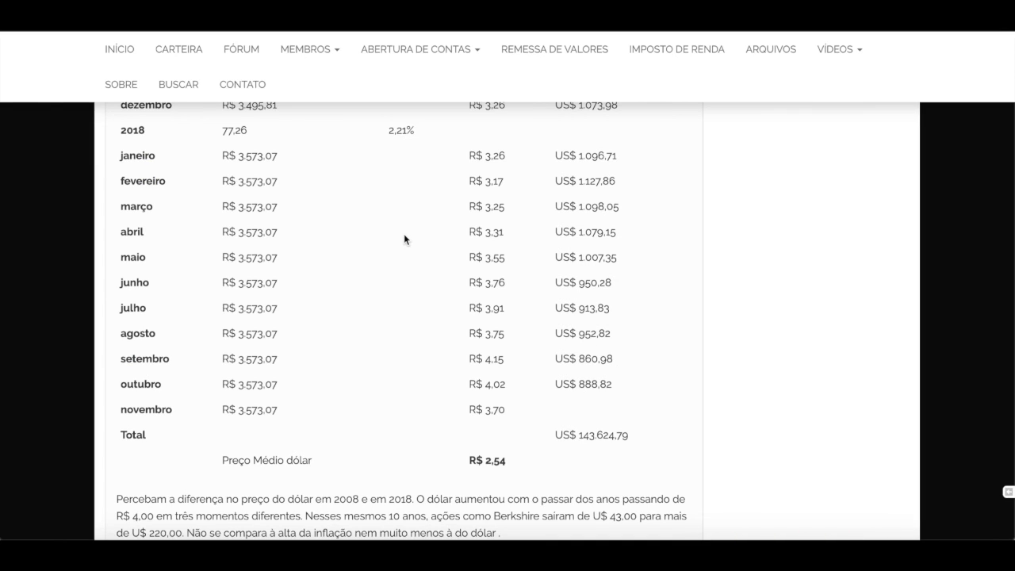
pyautogui.scroll(10, 403, 233)
pyautogui.scroll(2, 399, 225)
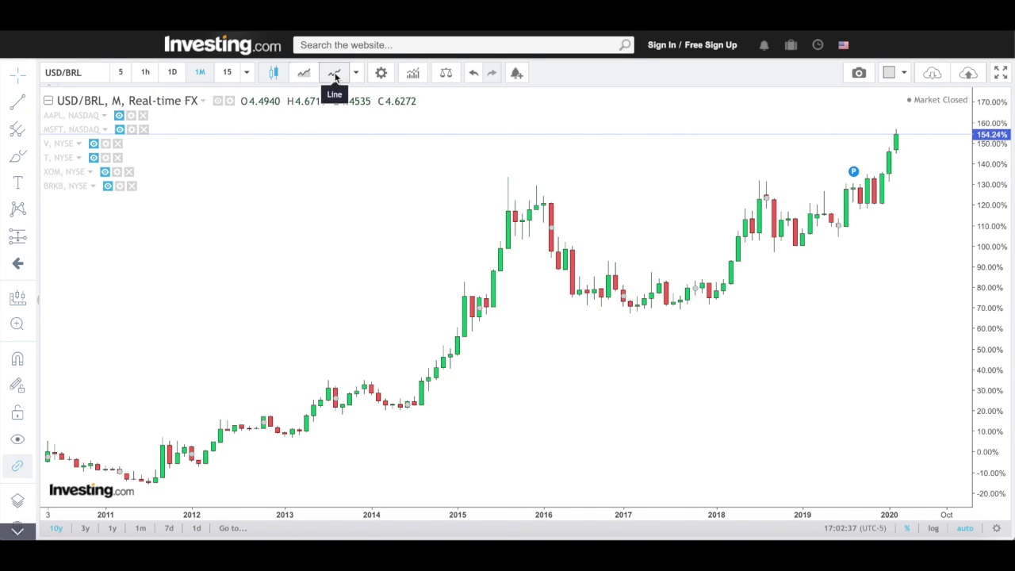
# Step: Change the USD/BRL chart style to Line and apply the setting
pyautogui.click(229, 102)
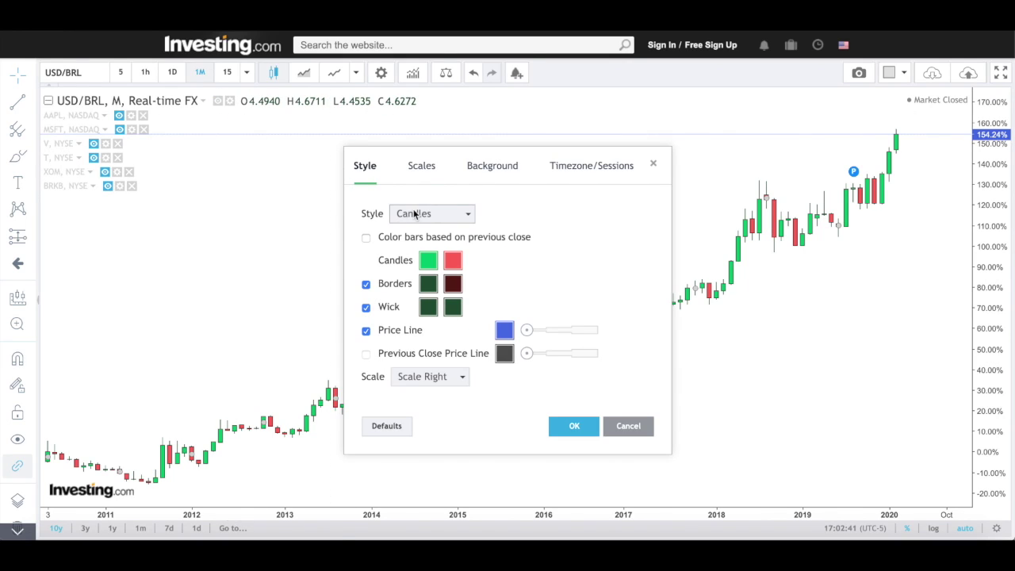
pyautogui.click(431, 215)
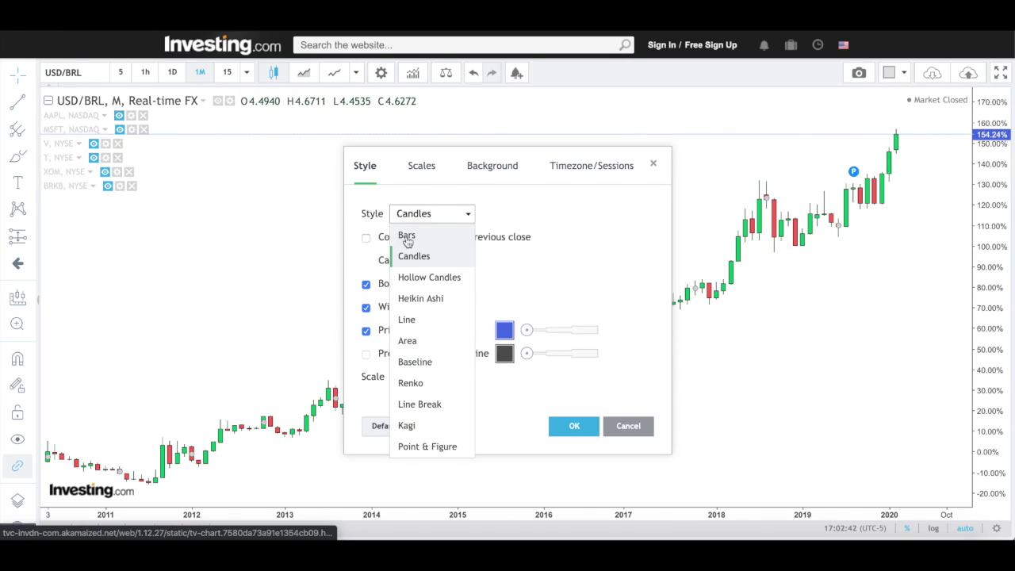
pyautogui.click(413, 319)
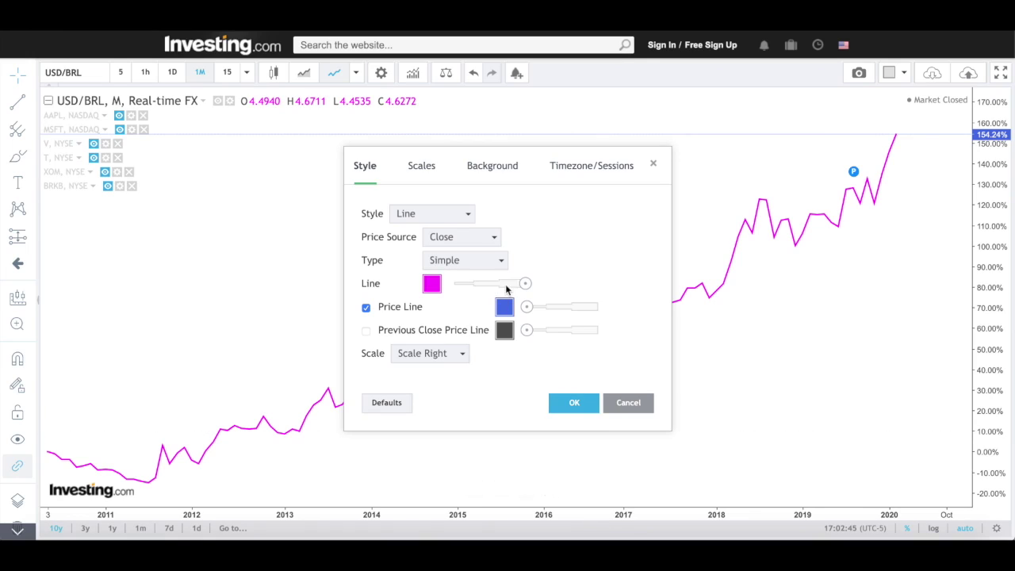
pyautogui.click(576, 403)
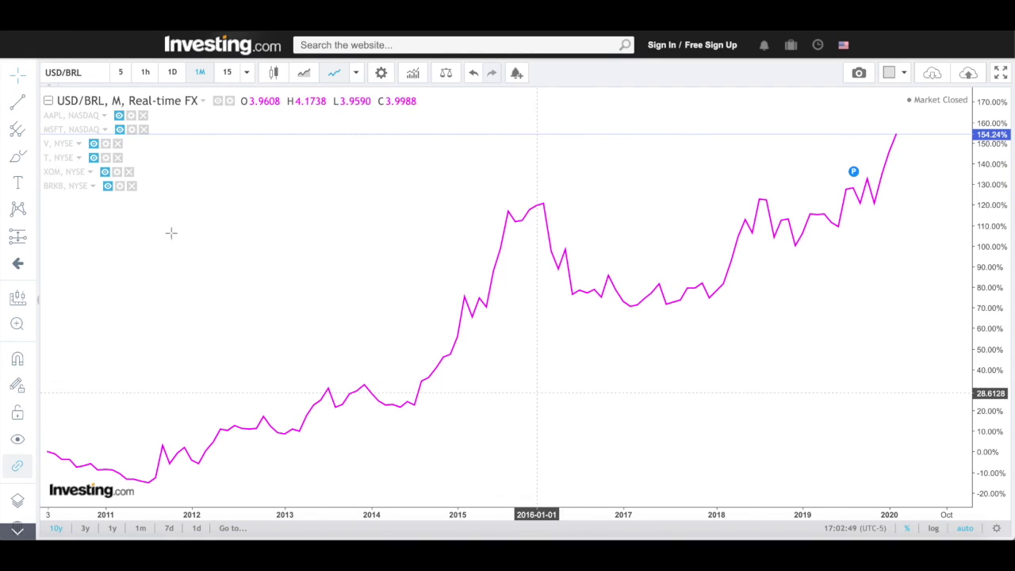
# Step: Show the hidden AAPL comparison series on the USD/BRL chart
pyautogui.click(120, 116)
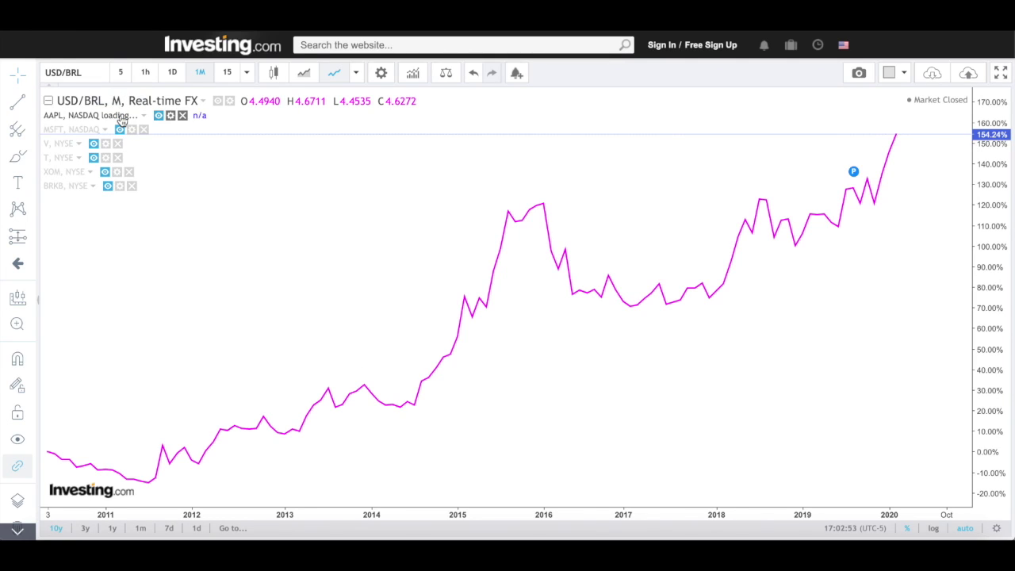